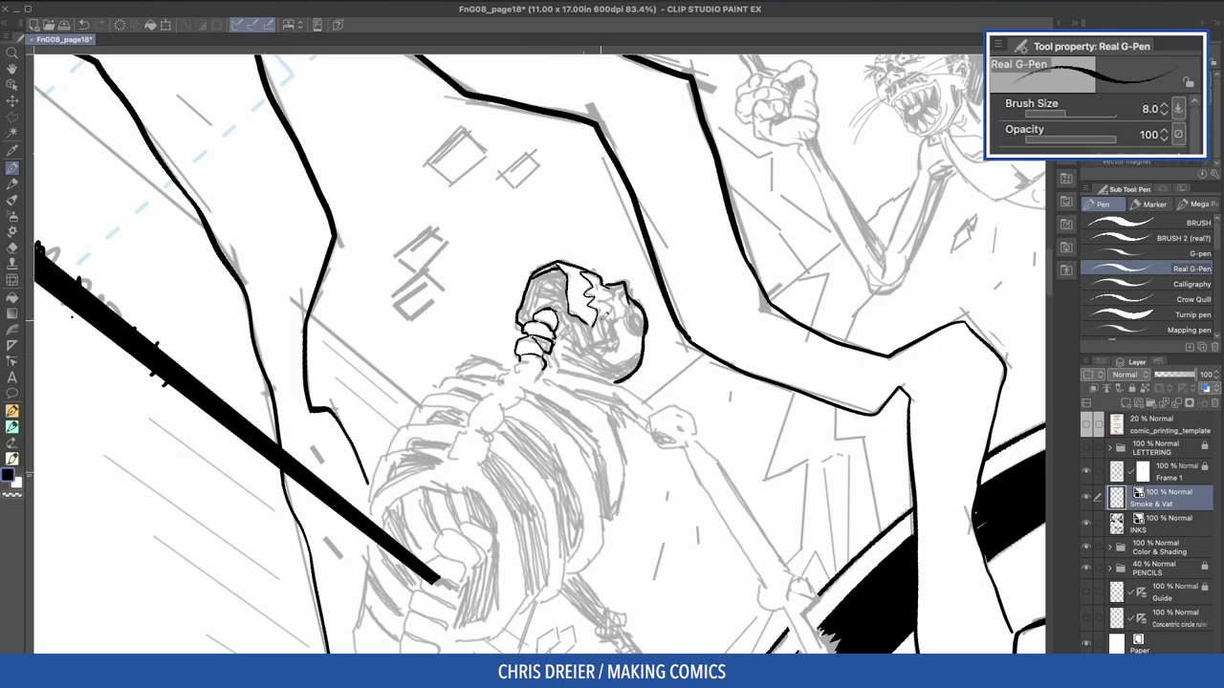
Ink the skull's eye socket, face, jaw and neck details over the pencils with the Real G-Pen at size 8.
{"action": "mouse_move", "coordinate": [638, 304]}
{"action": "left_mouse_down"}
{"action": "mouse_move", "coordinate": [641, 337]}
{"action": "mouse_move", "coordinate": [603, 345]}
{"action": "left_mouse_up"}
{"action": "mouse_move", "coordinate": [617, 323]}
{"action": "left_mouse_down"}
{"action": "mouse_move", "coordinate": [600, 346]}
{"action": "mouse_move", "coordinate": [641, 325]}
{"action": "mouse_move", "coordinate": [624, 339]}
{"action": "left_mouse_up"}
{"action": "mouse_move", "coordinate": [631, 330]}
{"action": "left_mouse_down"}
{"action": "mouse_move", "coordinate": [562, 404]}
{"action": "mouse_move", "coordinate": [566, 434]}
{"action": "left_mouse_up"}
{"action": "mouse_move", "coordinate": [570, 364]}
{"action": "left_mouse_down"}
{"action": "mouse_move", "coordinate": [565, 409]}
{"action": "mouse_move", "coordinate": [577, 440]}
{"action": "left_mouse_up"}
{"action": "left_click_drag", "start_coordinate": [574, 420], "coordinate": [585, 445]}
{"action": "left_click_drag", "start_coordinate": [566, 321], "coordinate": [577, 335]}
{"action": "mouse_move", "coordinate": [575, 334]}
{"action": "left_mouse_down"}
{"action": "mouse_move", "coordinate": [574, 369]}
{"action": "mouse_move", "coordinate": [545, 372]}
{"action": "mouse_move", "coordinate": [555, 411]}
{"action": "left_mouse_up"}
Fill the back of the skull with solid black and hatch shading on the jaw and neck.
{"action": "mouse_move", "coordinate": [560, 364]}
{"action": "left_mouse_down"}
{"action": "mouse_move", "coordinate": [566, 421]}
{"action": "mouse_move", "coordinate": [576, 369]}
{"action": "mouse_move", "coordinate": [625, 287]}
{"action": "mouse_move", "coordinate": [623, 254]}
{"action": "left_mouse_up"}
{"action": "key", "text": "g"}
{"action": "key", "text": "p"}
{"action": "key", "text": "bracketright"}
{"action": "mouse_move", "coordinate": [600, 202]}
{"action": "left_mouse_down"}
{"action": "mouse_move", "coordinate": [628, 237]}
{"action": "mouse_move", "coordinate": [619, 342]}
{"action": "mouse_move", "coordinate": [601, 402]}
{"action": "left_mouse_up"}
{"action": "left_click_drag", "start_coordinate": [577, 366], "coordinate": [582, 396]}
{"action": "left_click_drag", "start_coordinate": [593, 359], "coordinate": [589, 385]}
{"action": "left_click_drag", "start_coordinate": [606, 394], "coordinate": [599, 410]}
Ink the collarbone and the outer rib edges nearest the spear with the Real G-Pen at size 12.
{"action": "mouse_move", "coordinate": [685, 212]}
{"action": "left_mouse_down"}
{"action": "mouse_move", "coordinate": [380, 234]}
{"action": "mouse_move", "coordinate": [389, 206]}
{"action": "left_mouse_up"}
{"action": "mouse_move", "coordinate": [417, 310]}
{"action": "left_mouse_down"}
{"action": "mouse_move", "coordinate": [398, 341]}
{"action": "mouse_move", "coordinate": [394, 392]}
{"action": "mouse_move", "coordinate": [409, 445]}
{"action": "left_mouse_up"}
{"action": "key", "text": "bracketright"}
{"action": "left_click_drag", "start_coordinate": [448, 379], "coordinate": [411, 437]}
{"action": "mouse_move", "coordinate": [411, 432]}
{"action": "left_mouse_down"}
{"action": "mouse_move", "coordinate": [437, 489]}
{"action": "mouse_move", "coordinate": [467, 513]}
{"action": "left_mouse_up"}
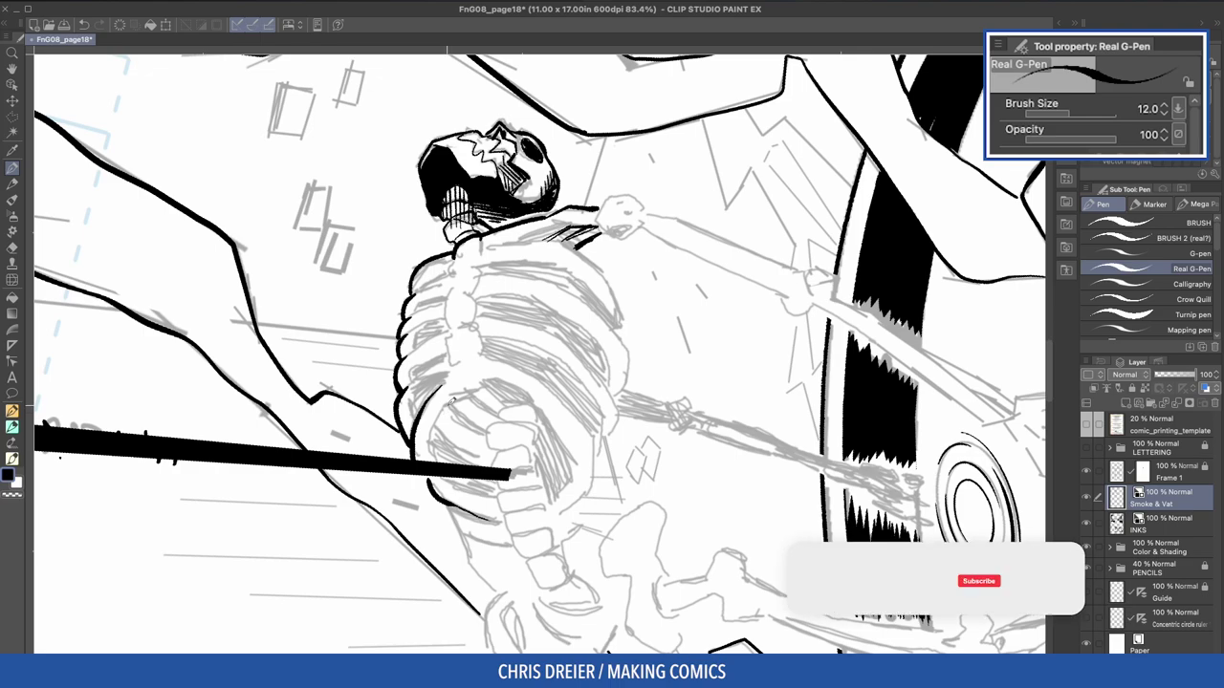
Ink the sternum and the remaining rib outlines around the rib cage opening.
{"action": "left_click_drag", "start_coordinate": [453, 399], "coordinate": [432, 459]}
{"action": "mouse_move", "coordinate": [432, 411]}
{"action": "left_mouse_down"}
{"action": "mouse_move", "coordinate": [437, 285]}
{"action": "mouse_move", "coordinate": [497, 392]}
{"action": "left_mouse_up"}
{"action": "mouse_move", "coordinate": [559, 239]}
{"action": "left_mouse_down"}
{"action": "mouse_move", "coordinate": [585, 243]}
{"action": "mouse_move", "coordinate": [602, 311]}
{"action": "mouse_move", "coordinate": [598, 372]}
{"action": "left_mouse_up"}
{"action": "mouse_move", "coordinate": [601, 218]}
{"action": "left_mouse_down"}
{"action": "mouse_move", "coordinate": [621, 273]}
{"action": "mouse_move", "coordinate": [631, 340]}
{"action": "mouse_move", "coordinate": [608, 387]}
{"action": "mouse_move", "coordinate": [559, 405]}
{"action": "left_mouse_up"}
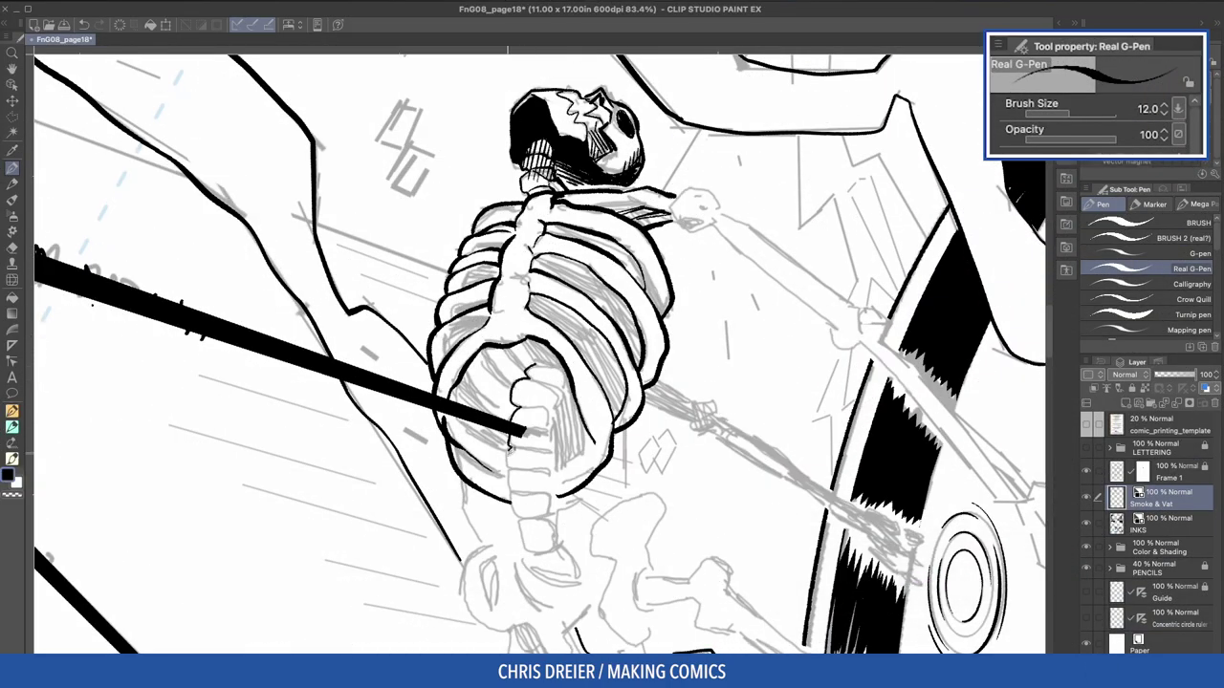
Ink the spine's vertebrae inside and below the rib cage, around the tip of the spear.
{"action": "left_click_drag", "start_coordinate": [511, 446], "coordinate": [526, 551]}
{"action": "mouse_move", "coordinate": [553, 365]}
{"action": "left_mouse_down"}
{"action": "mouse_move", "coordinate": [564, 392]}
{"action": "mouse_move", "coordinate": [562, 518]}
{"action": "left_mouse_up"}
{"action": "mouse_move", "coordinate": [451, 484]}
{"action": "left_mouse_down"}
{"action": "mouse_move", "coordinate": [398, 422]}
{"action": "mouse_move", "coordinate": [378, 296]}
{"action": "left_mouse_up"}
{"action": "left_click_drag", "start_coordinate": [463, 358], "coordinate": [457, 391]}
{"action": "mouse_move", "coordinate": [446, 346]}
{"action": "left_mouse_down"}
{"action": "mouse_move", "coordinate": [461, 367]}
{"action": "mouse_move", "coordinate": [450, 383]}
{"action": "mouse_move", "coordinate": [389, 411]}
{"action": "left_mouse_up"}
{"action": "mouse_move", "coordinate": [404, 360]}
{"action": "left_mouse_down"}
{"action": "mouse_move", "coordinate": [408, 394]}
{"action": "mouse_move", "coordinate": [432, 400]}
{"action": "left_mouse_up"}
{"action": "left_click_drag", "start_coordinate": [445, 353], "coordinate": [451, 388]}
{"action": "mouse_move", "coordinate": [489, 343]}
{"action": "left_mouse_down"}
{"action": "mouse_move", "coordinate": [499, 375]}
{"action": "mouse_move", "coordinate": [522, 387]}
{"action": "left_mouse_up"}
{"action": "left_click_drag", "start_coordinate": [516, 352], "coordinate": [523, 386]}
{"action": "left_click_drag", "start_coordinate": [351, 395], "coordinate": [359, 420]}
{"action": "left_click_drag", "start_coordinate": [361, 417], "coordinate": [386, 425]}
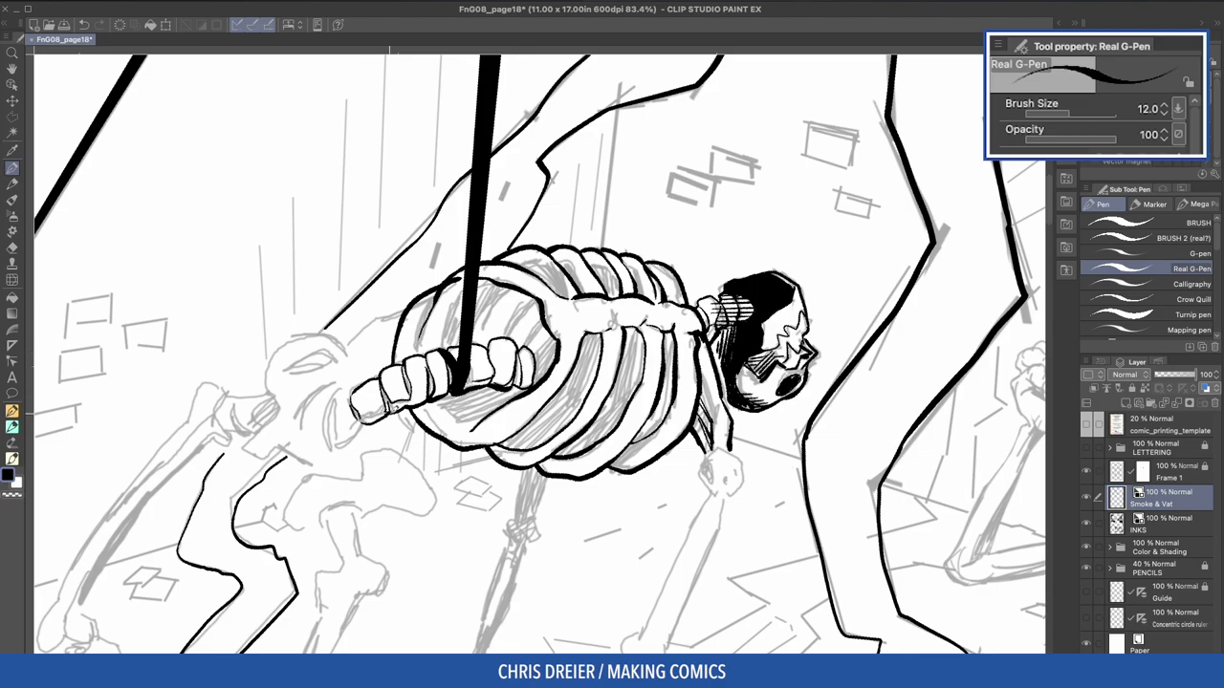
Hatch the inner edge of the lowest rib and draw the back ribs inside the rib cage opening.
{"action": "mouse_move", "coordinate": [321, 222]}
{"action": "left_mouse_down"}
{"action": "mouse_move", "coordinate": [355, 532]}
{"action": "mouse_move", "coordinate": [389, 562]}
{"action": "left_mouse_up"}
{"action": "mouse_move", "coordinate": [603, 417]}
{"action": "left_mouse_down"}
{"action": "mouse_move", "coordinate": [587, 456]}
{"action": "mouse_move", "coordinate": [595, 486]}
{"action": "left_mouse_up"}
{"action": "left_click_drag", "start_coordinate": [428, 354], "coordinate": [480, 260]}
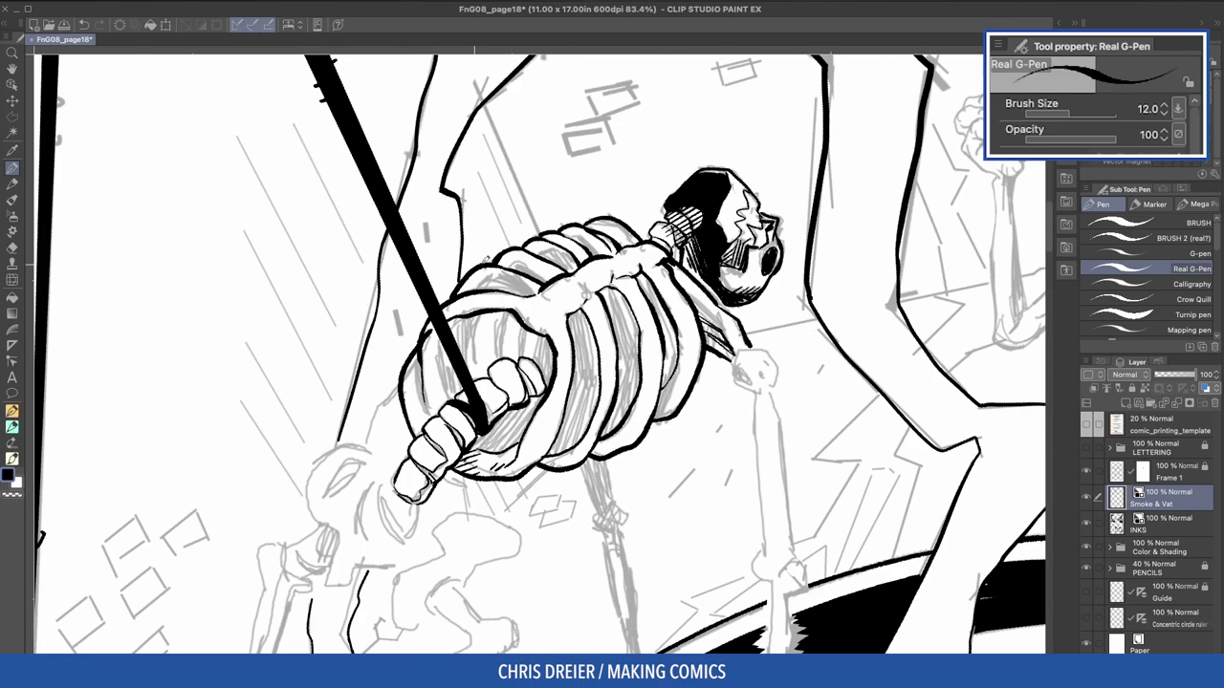
{"action": "mouse_move", "coordinate": [473, 371]}
{"action": "left_mouse_down"}
{"action": "mouse_move", "coordinate": [479, 319]}
{"action": "mouse_move", "coordinate": [512, 320]}
{"action": "mouse_move", "coordinate": [457, 359]}
{"action": "left_mouse_up"}
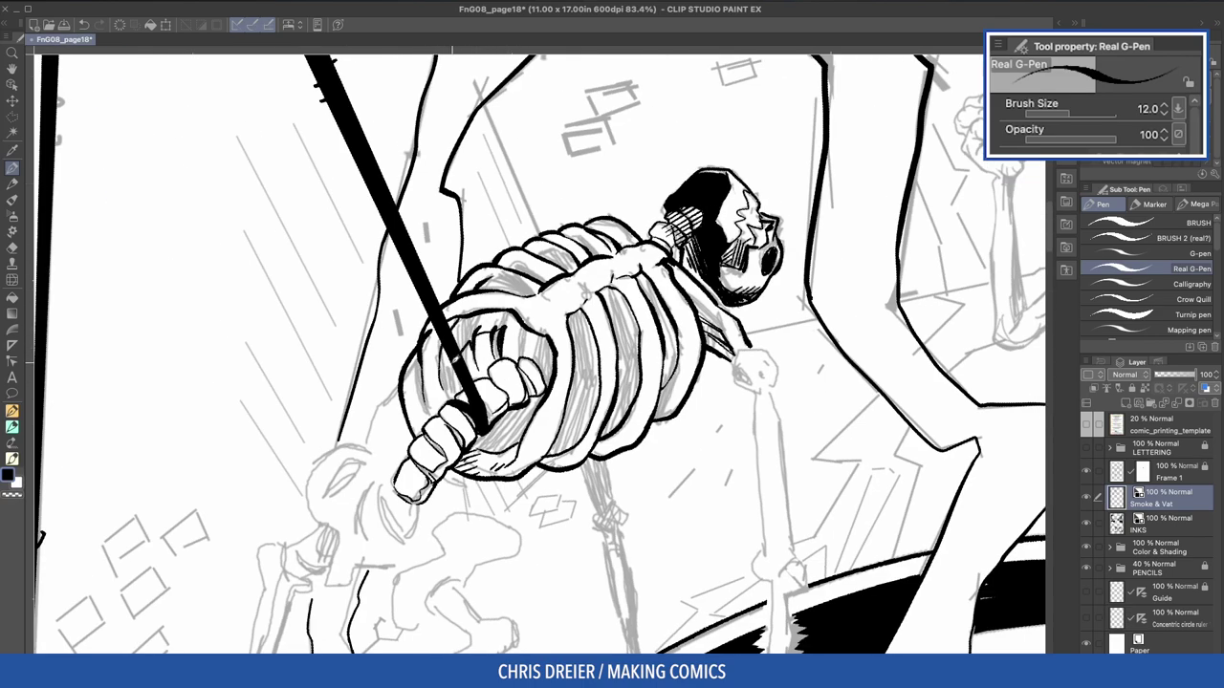
Hatch shadows across the back ribs and the inner vertebrae with the Real G-Pen at size 7.
{"action": "left_click_drag", "start_coordinate": [603, 258], "coordinate": [591, 344]}
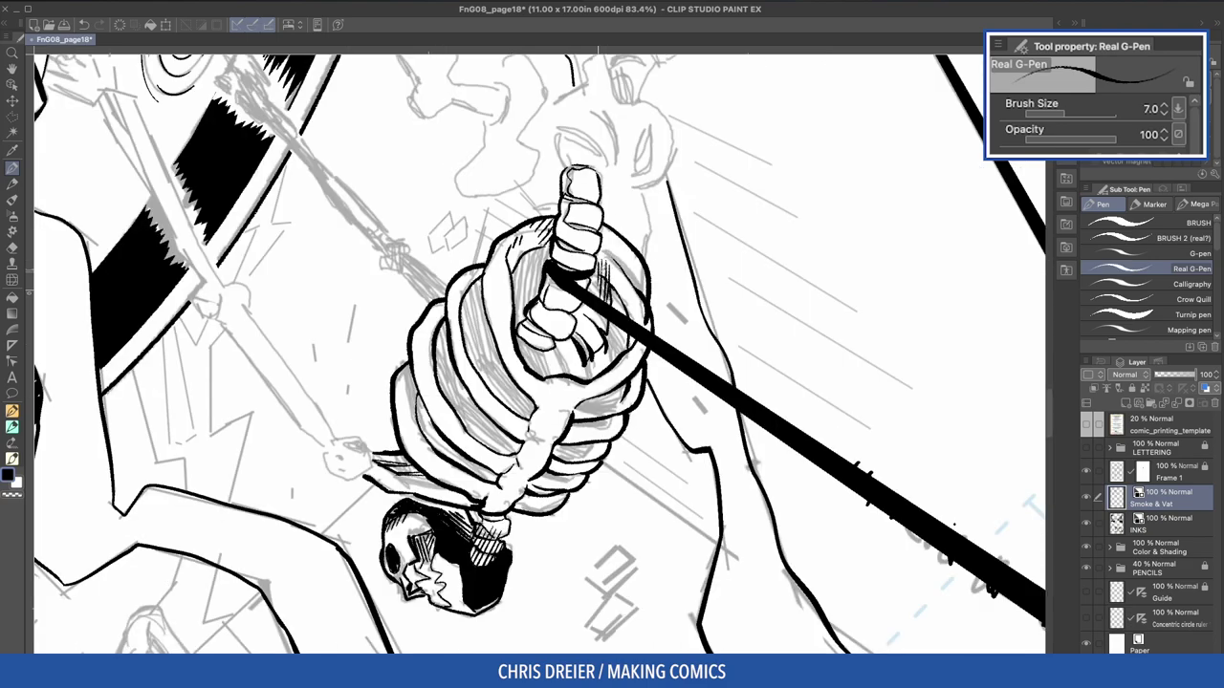
{"action": "mouse_move", "coordinate": [594, 346]}
{"action": "left_mouse_down"}
{"action": "mouse_move", "coordinate": [604, 293]}
{"action": "mouse_move", "coordinate": [597, 360]}
{"action": "left_mouse_up"}
{"action": "left_click_drag", "start_coordinate": [597, 270], "coordinate": [586, 350]}
{"action": "left_click_drag", "start_coordinate": [591, 294], "coordinate": [574, 356]}
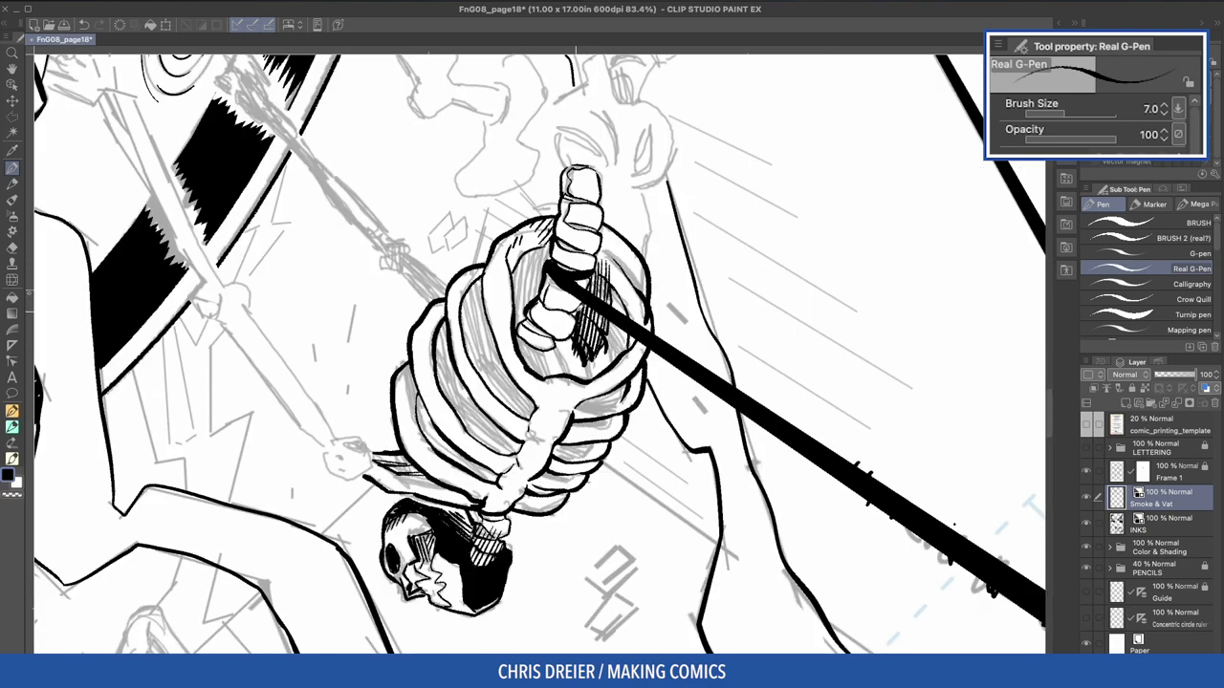
{"action": "left_click_drag", "start_coordinate": [541, 298], "coordinate": [534, 344]}
{"action": "left_click_drag", "start_coordinate": [555, 277], "coordinate": [543, 350]}
{"action": "mouse_move", "coordinate": [564, 291]}
{"action": "left_mouse_down"}
{"action": "mouse_move", "coordinate": [551, 352]}
{"action": "mouse_move", "coordinate": [561, 345]}
{"action": "left_mouse_up"}
{"action": "left_click_drag", "start_coordinate": [576, 296], "coordinate": [566, 344]}
Fill the hollow inside the rib cage opening with solid black on both sides of the spine.
{"action": "key", "text": "g"}
{"action": "key", "text": "g"}
{"action": "left_click", "coordinate": [619, 309]}
{"action": "left_click", "coordinate": [525, 277]}
{"action": "left_click_drag", "start_coordinate": [461, 90], "coordinate": [251, 420]}
{"action": "key", "text": "p"}
Hatch shading along the ends of the ribs and the rim of the rib cage opening.
{"action": "left_click_drag", "start_coordinate": [528, 382], "coordinate": [534, 407]}
{"action": "left_click_drag", "start_coordinate": [547, 378], "coordinate": [539, 407]}
{"action": "left_click_drag", "start_coordinate": [454, 327], "coordinate": [468, 367]}
{"action": "left_click_drag", "start_coordinate": [470, 352], "coordinate": [472, 371]}
{"action": "mouse_move", "coordinate": [716, 251]}
{"action": "left_mouse_down"}
{"action": "mouse_move", "coordinate": [419, 188]}
{"action": "mouse_move", "coordinate": [369, 240]}
{"action": "mouse_move", "coordinate": [428, 314]}
{"action": "left_mouse_up"}
{"action": "mouse_move", "coordinate": [519, 239]}
{"action": "left_mouse_down"}
{"action": "mouse_move", "coordinate": [432, 306]}
{"action": "mouse_move", "coordinate": [434, 331]}
{"action": "left_mouse_up"}
{"action": "left_click_drag", "start_coordinate": [442, 299], "coordinate": [424, 355]}
{"action": "left_click_drag", "start_coordinate": [424, 320], "coordinate": [418, 390]}
{"action": "left_click_drag", "start_coordinate": [486, 241], "coordinate": [465, 281]}
{"action": "left_click_drag", "start_coordinate": [460, 271], "coordinate": [456, 306]}
{"action": "left_click_drag", "start_coordinate": [521, 224], "coordinate": [497, 270]}
{"action": "left_click_drag", "start_coordinate": [494, 274], "coordinate": [489, 300]}
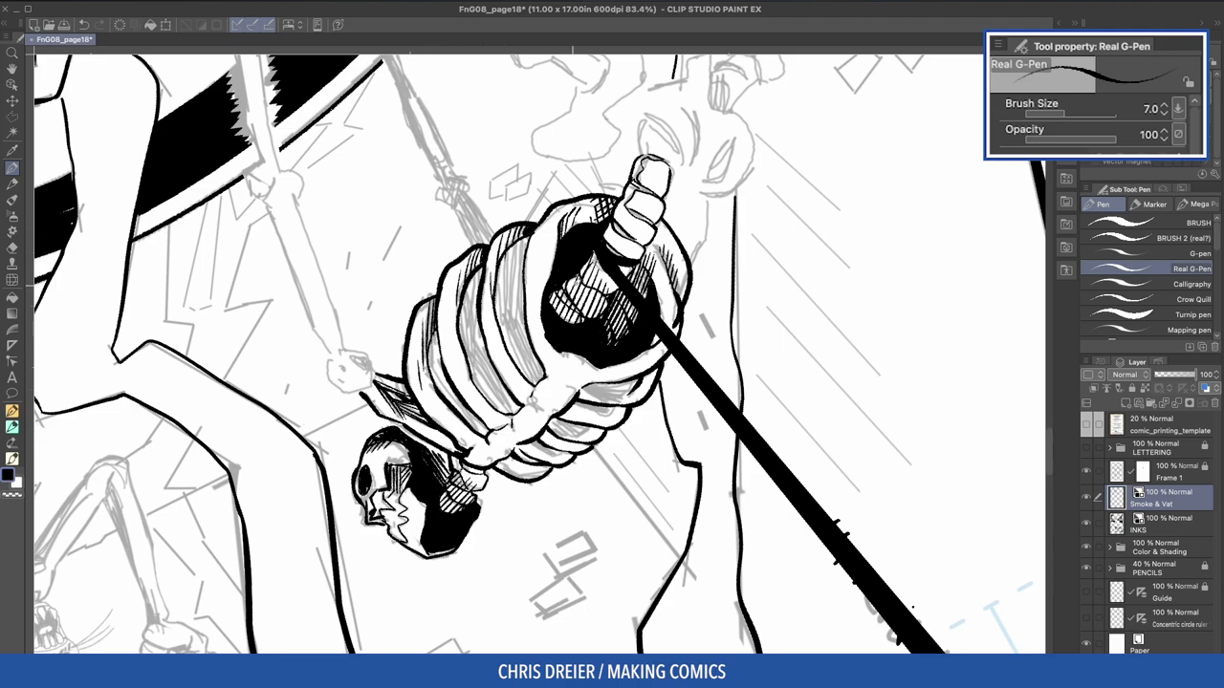
Select the gaps between the near ribs and expand the selection by 1 px.
{"action": "key", "text": "w"}
{"action": "left_click", "coordinate": [476, 334]}
{"action": "left_click", "coordinate": [441, 465]}
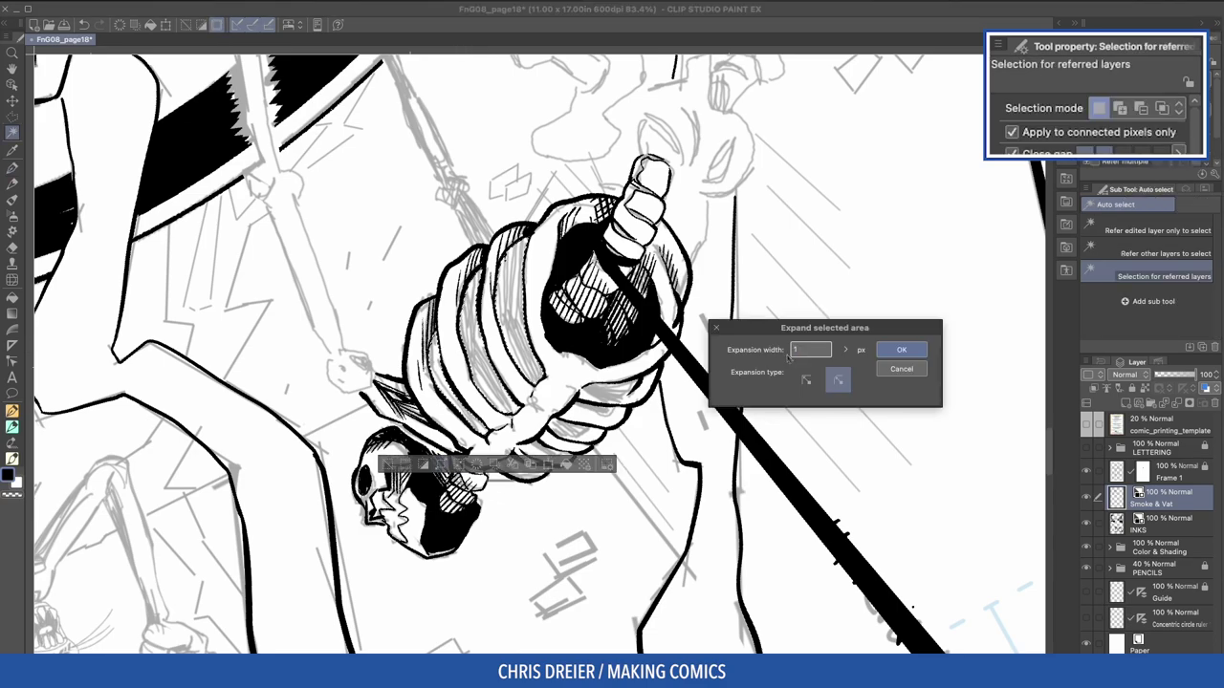
{"action": "left_click", "coordinate": [899, 350]}
Shade the selected rib gaps with the CROSSHATCH brush at size 50 and clear the selection.
{"action": "key", "text": "p"}
{"action": "left_click_drag", "start_coordinate": [513, 247], "coordinate": [536, 390]}
{"action": "left_click_drag", "start_coordinate": [478, 285], "coordinate": [502, 401]}
{"action": "left_click_drag", "start_coordinate": [438, 339], "coordinate": [478, 429]}
{"action": "mouse_move", "coordinate": [481, 285]}
{"action": "left_mouse_down"}
{"action": "mouse_move", "coordinate": [485, 392]}
{"action": "mouse_move", "coordinate": [507, 268]}
{"action": "mouse_move", "coordinate": [471, 298]}
{"action": "mouse_move", "coordinate": [512, 292]}
{"action": "mouse_move", "coordinate": [464, 296]}
{"action": "mouse_move", "coordinate": [511, 406]}
{"action": "mouse_move", "coordinate": [481, 427]}
{"action": "mouse_move", "coordinate": [464, 323]}
{"action": "left_mouse_up"}
{"action": "key", "text": "super+d"}
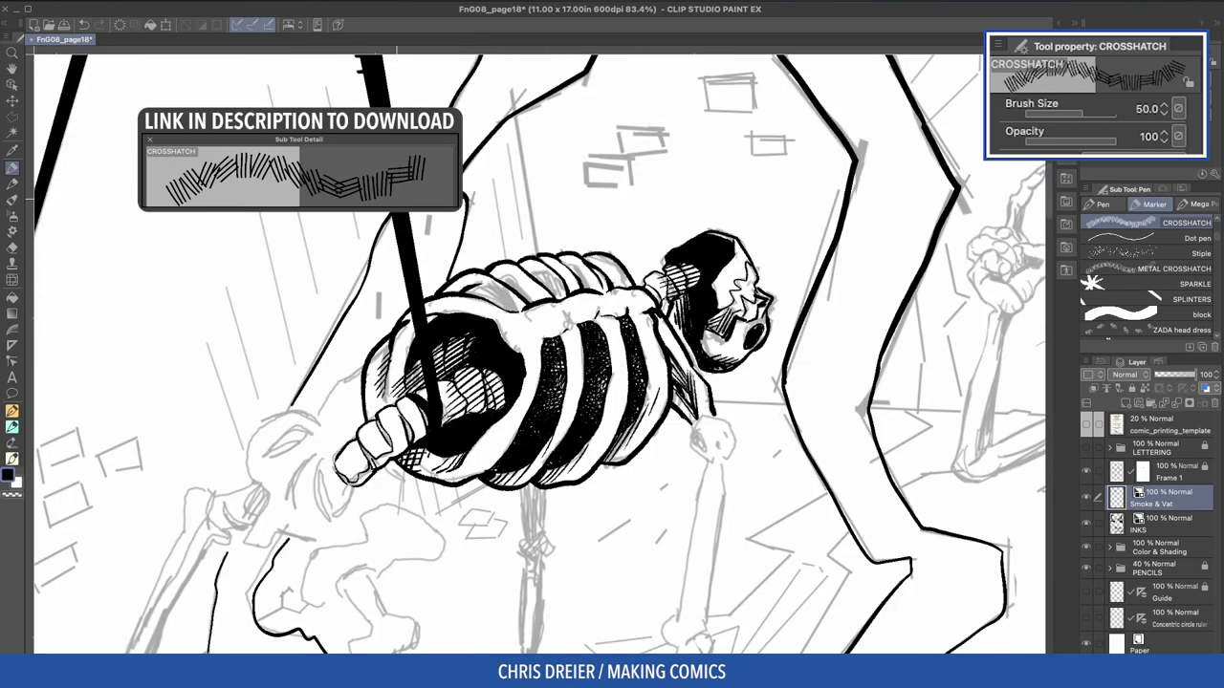
Hatch dark shading between the ribs on the other side of the sternum with the Real G-Pen at size 7.
{"action": "key", "text": "p"}
{"action": "left_click_drag", "start_coordinate": [397, 198], "coordinate": [585, 145]}
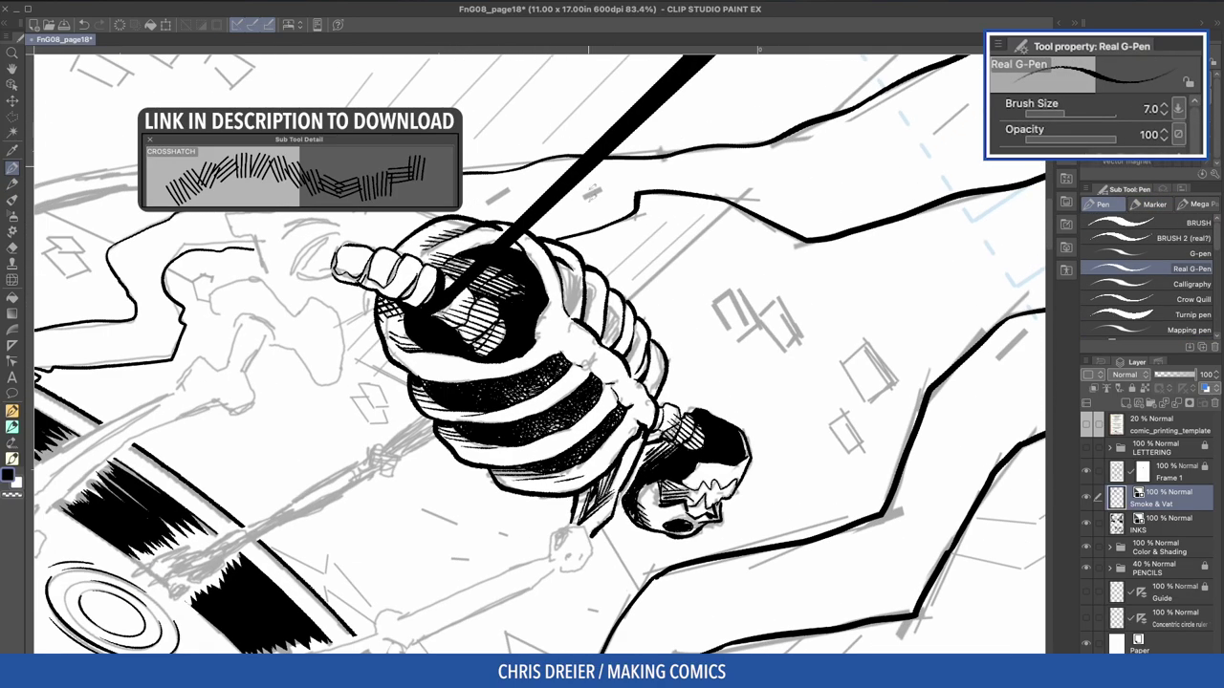
{"action": "left_click_drag", "start_coordinate": [600, 275], "coordinate": [585, 323]}
{"action": "left_click_drag", "start_coordinate": [562, 270], "coordinate": [573, 299]}
{"action": "mouse_move", "coordinate": [567, 266]}
{"action": "left_mouse_down"}
{"action": "mouse_move", "coordinate": [570, 313]}
{"action": "mouse_move", "coordinate": [650, 392]}
{"action": "left_mouse_up"}
{"action": "left_click_drag", "start_coordinate": [660, 352], "coordinate": [651, 393]}
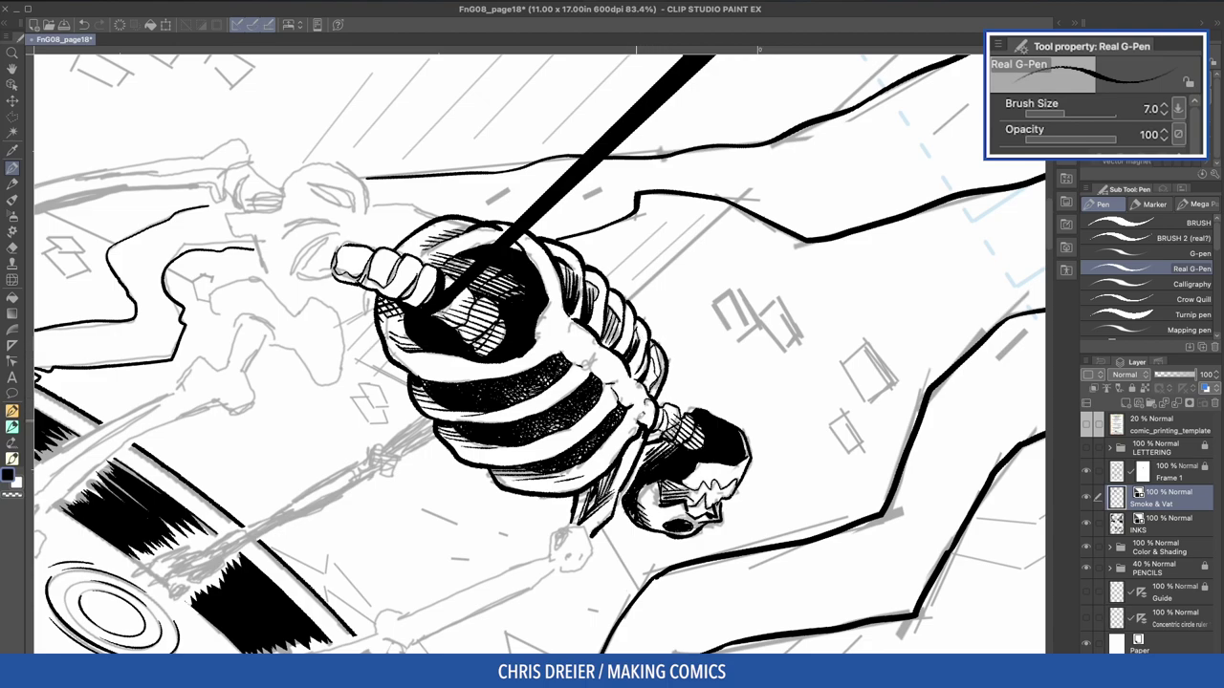
{"action": "left_click_drag", "start_coordinate": [573, 311], "coordinate": [566, 346]}
Ink the near arm's upper bone and elbow joint with the Real G-Pen at size 8.
{"action": "left_click_drag", "start_coordinate": [438, 215], "coordinate": [312, 139]}
{"action": "key", "text": "]"}
{"action": "mouse_move", "coordinate": [532, 163]}
{"action": "left_mouse_down"}
{"action": "mouse_move", "coordinate": [526, 205]}
{"action": "mouse_move", "coordinate": [555, 212]}
{"action": "mouse_move", "coordinate": [568, 176]}
{"action": "mouse_move", "coordinate": [564, 209]}
{"action": "left_mouse_up"}
{"action": "left_click_drag", "start_coordinate": [542, 211], "coordinate": [547, 380]}
{"action": "mouse_move", "coordinate": [571, 190]}
{"action": "left_mouse_down"}
{"action": "mouse_move", "coordinate": [578, 371]}
{"action": "mouse_move", "coordinate": [550, 417]}
{"action": "left_mouse_up"}
{"action": "left_click_drag", "start_coordinate": [565, 405], "coordinate": [593, 416]}
Ink the near arm's forearm bones and the outline of its hand.
{"action": "mouse_move", "coordinate": [577, 369]}
{"action": "left_mouse_down"}
{"action": "mouse_move", "coordinate": [589, 413]}
{"action": "mouse_move", "coordinate": [533, 531]}
{"action": "mouse_move", "coordinate": [519, 608]}
{"action": "left_mouse_up"}
{"action": "left_click_drag", "start_coordinate": [577, 407], "coordinate": [543, 593]}
{"action": "left_click_drag", "start_coordinate": [557, 471], "coordinate": [536, 620]}
{"action": "left_click_drag", "start_coordinate": [548, 578], "coordinate": [541, 623]}
{"action": "left_click_drag", "start_coordinate": [548, 587], "coordinate": [542, 620]}
{"action": "left_click_drag", "start_coordinate": [561, 543], "coordinate": [555, 585]}
{"action": "left_click_drag", "start_coordinate": [562, 593], "coordinate": [579, 402]}
{"action": "mouse_move", "coordinate": [536, 415]}
{"action": "left_mouse_down"}
{"action": "mouse_move", "coordinate": [542, 433]}
{"action": "mouse_move", "coordinate": [488, 549]}
{"action": "left_mouse_up"}
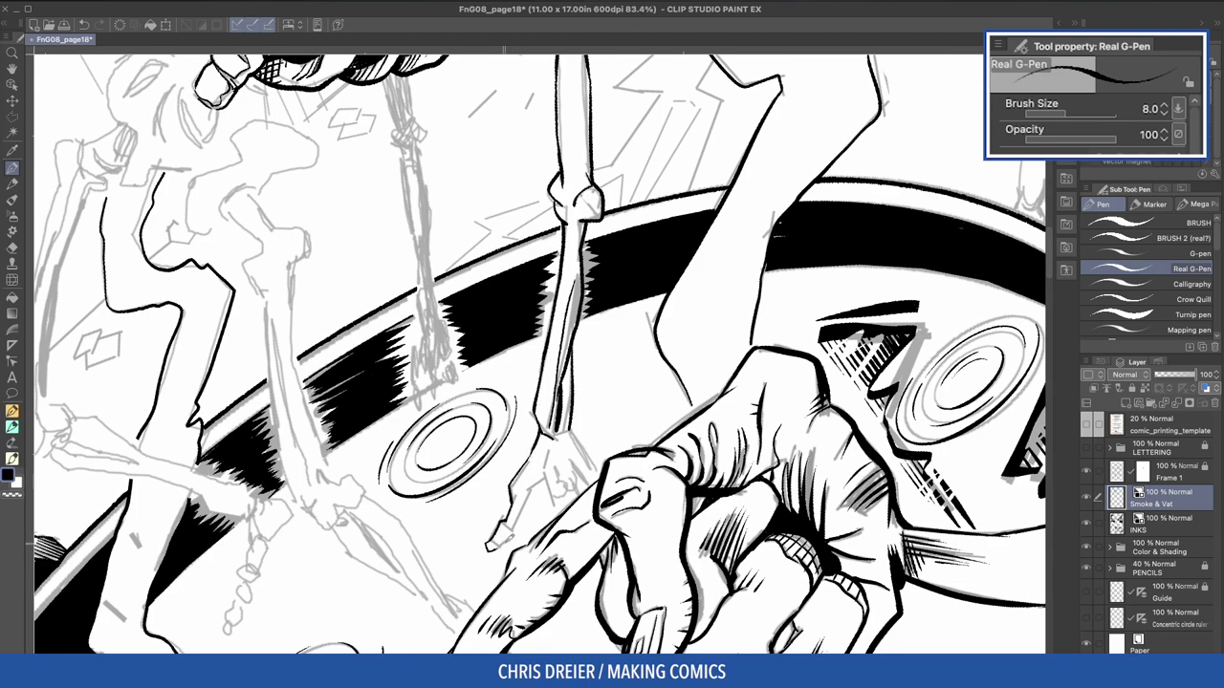
Add finger details to the near hand and hatch the shadow across its palm.
{"action": "left_click_drag", "start_coordinate": [547, 476], "coordinate": [517, 531]}
{"action": "left_click_drag", "start_coordinate": [564, 474], "coordinate": [537, 505]}
{"action": "left_click_drag", "start_coordinate": [577, 423], "coordinate": [526, 490]}
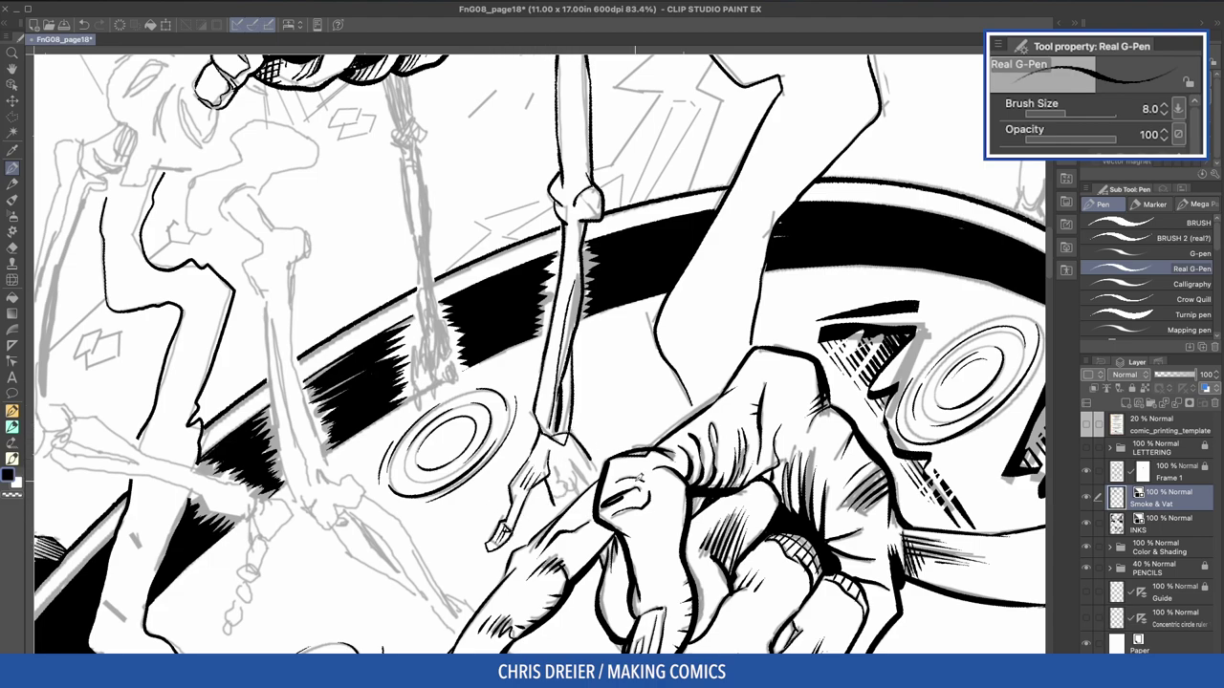
{"action": "left_click_drag", "start_coordinate": [580, 457], "coordinate": [568, 492]}
{"action": "mouse_move", "coordinate": [589, 457]}
{"action": "left_mouse_down"}
{"action": "mouse_move", "coordinate": [572, 484]}
{"action": "mouse_move", "coordinate": [550, 470]}
{"action": "mouse_move", "coordinate": [570, 490]}
{"action": "left_mouse_up"}
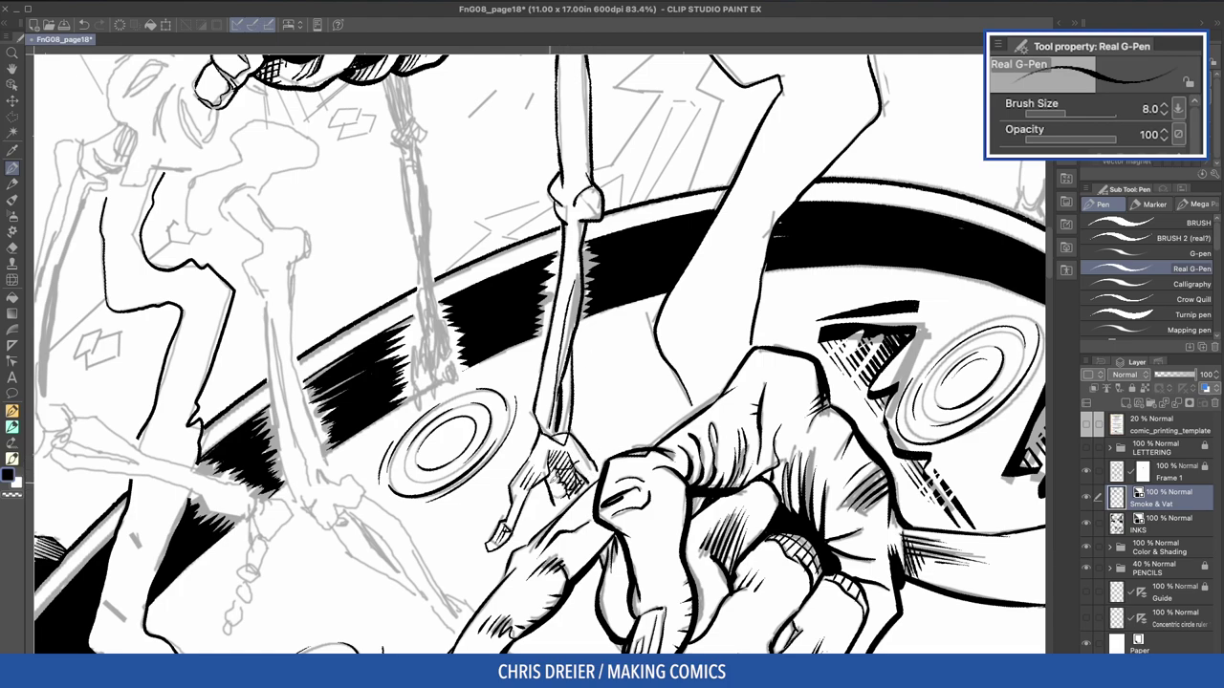
Add hatching and texture marks to the near arm's forearm, elbow, upper bone and shoulder joint.
{"action": "left_click_drag", "start_coordinate": [581, 271], "coordinate": [568, 329]}
{"action": "left_click_drag", "start_coordinate": [579, 264], "coordinate": [576, 293]}
{"action": "left_click_drag", "start_coordinate": [572, 292], "coordinate": [504, 480]}
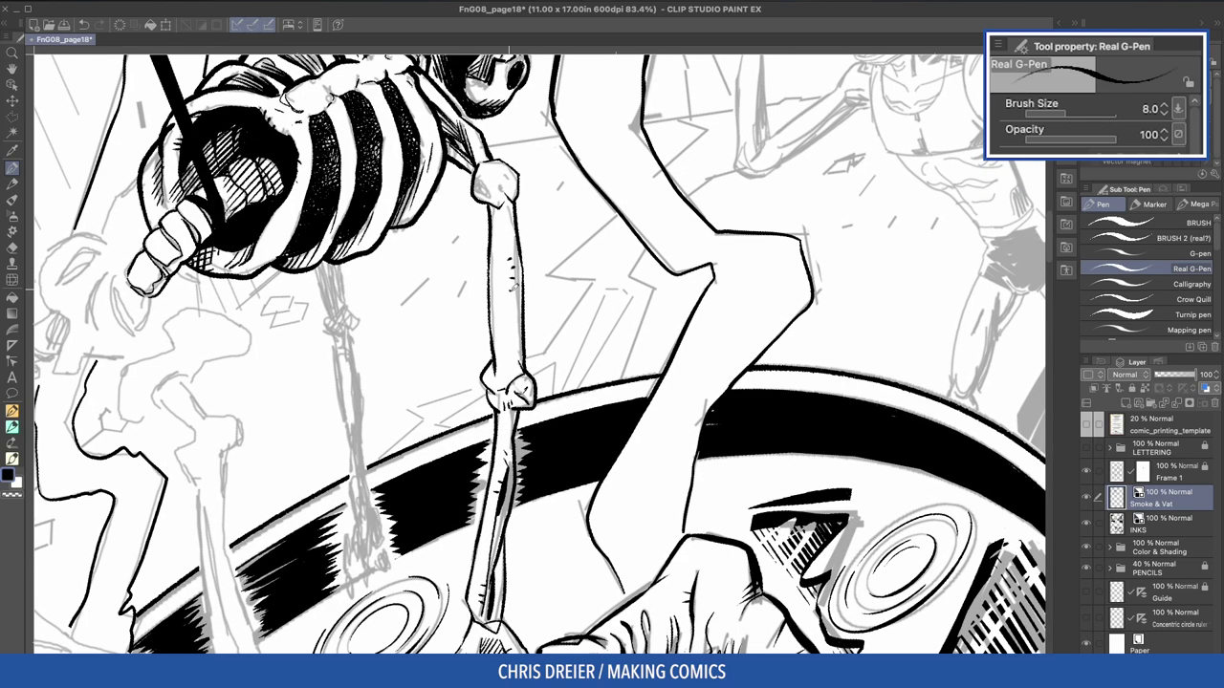
{"action": "left_click_drag", "start_coordinate": [503, 174], "coordinate": [498, 187]}
{"action": "left_click_drag", "start_coordinate": [507, 180], "coordinate": [493, 239]}
{"action": "left_click_drag", "start_coordinate": [496, 326], "coordinate": [499, 286]}
Ink the outline of the far arm behind the rib cage, including its elbow, forearm and hand.
{"action": "mouse_move", "coordinate": [277, 387]}
{"action": "left_mouse_down"}
{"action": "mouse_move", "coordinate": [505, 460]}
{"action": "mouse_move", "coordinate": [417, 327]}
{"action": "mouse_move", "coordinate": [421, 294]}
{"action": "left_mouse_up"}
{"action": "left_click_drag", "start_coordinate": [474, 166], "coordinate": [479, 244]}
{"action": "left_click_drag", "start_coordinate": [496, 170], "coordinate": [476, 365]}
{"action": "left_click_drag", "start_coordinate": [499, 241], "coordinate": [494, 415]}
{"action": "left_click_drag", "start_coordinate": [482, 425], "coordinate": [457, 500]}
{"action": "left_click_drag", "start_coordinate": [482, 447], "coordinate": [465, 500]}
{"action": "left_click_drag", "start_coordinate": [484, 438], "coordinate": [499, 463]}
{"action": "left_click_drag", "start_coordinate": [503, 405], "coordinate": [488, 483]}
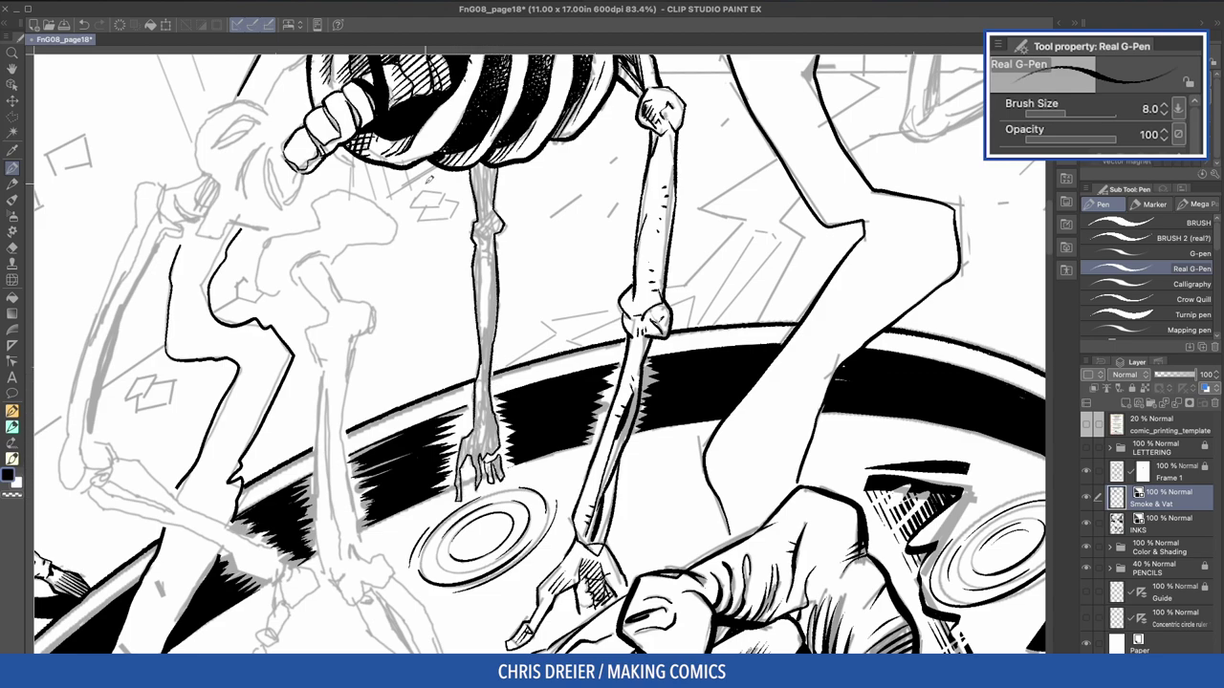
Hatch shading over the far arm's lower forearm and hand.
{"action": "mouse_move", "coordinate": [490, 272]}
{"action": "left_mouse_down"}
{"action": "mouse_move", "coordinate": [499, 342]}
{"action": "mouse_move", "coordinate": [457, 496]}
{"action": "left_mouse_up"}
{"action": "mouse_move", "coordinate": [498, 404]}
{"action": "left_mouse_down"}
{"action": "mouse_move", "coordinate": [478, 457]}
{"action": "mouse_move", "coordinate": [492, 452]}
{"action": "left_mouse_up"}
{"action": "mouse_move", "coordinate": [486, 453]}
{"action": "left_mouse_down"}
{"action": "mouse_move", "coordinate": [474, 478]}
{"action": "mouse_move", "coordinate": [501, 473]}
{"action": "left_mouse_up"}
{"action": "key", "text": "c"}
{"action": "key", "text": "c"}
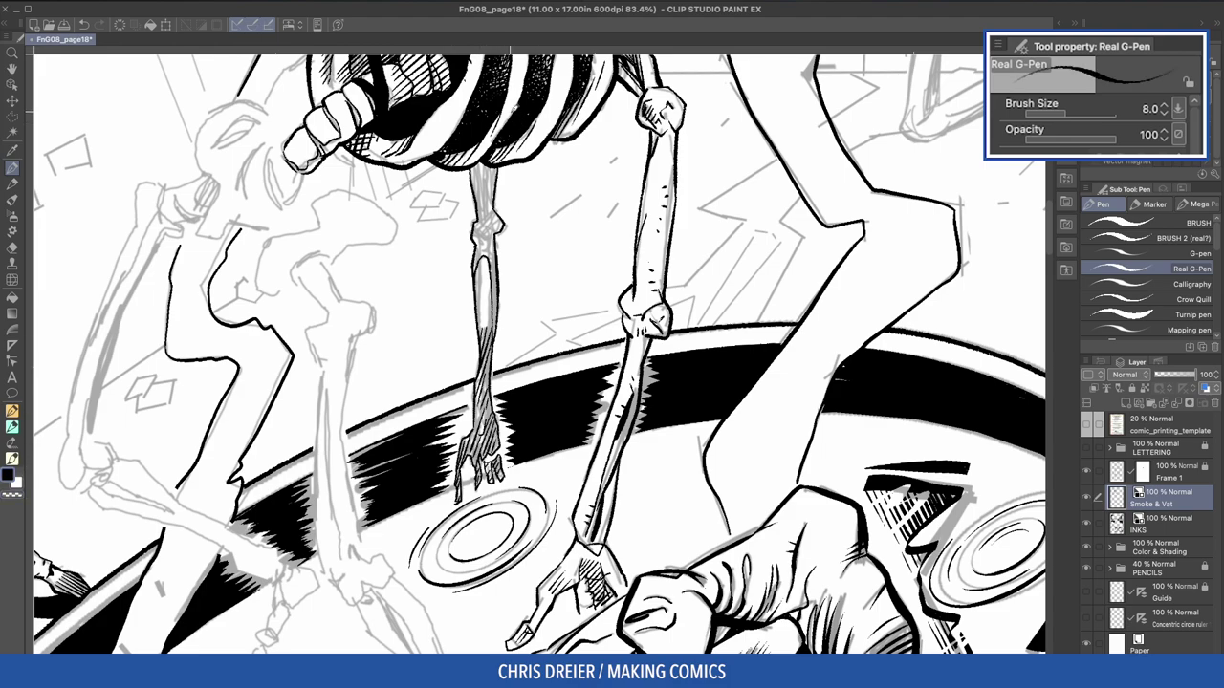
Select the far arm's upper bone and elbow and shade them densely with the CROSSHATCH brush.
{"action": "key", "text": "w"}
{"action": "left_click", "coordinate": [484, 196]}
{"action": "key", "text": "p"}
{"action": "left_click", "coordinate": [1138, 207]}
{"action": "mouse_move", "coordinate": [478, 165]}
{"action": "left_mouse_down"}
{"action": "mouse_move", "coordinate": [491, 333]}
{"action": "mouse_move", "coordinate": [497, 287]}
{"action": "left_mouse_up"}
{"action": "mouse_move", "coordinate": [485, 220]}
{"action": "left_mouse_down"}
{"action": "mouse_move", "coordinate": [499, 325]}
{"action": "mouse_move", "coordinate": [488, 298]}
{"action": "mouse_move", "coordinate": [486, 339]}
{"action": "left_mouse_up"}
{"action": "key", "text": "ctrl+d"}
Extend the dark hatching down the far arm's forearm with the Real G-Pen at size 8.
{"action": "key", "text": "p"}
{"action": "key", "text": "ctrl+z"}
{"action": "key", "text": "p"}
{"action": "left_click_drag", "start_coordinate": [488, 285], "coordinate": [482, 404]}
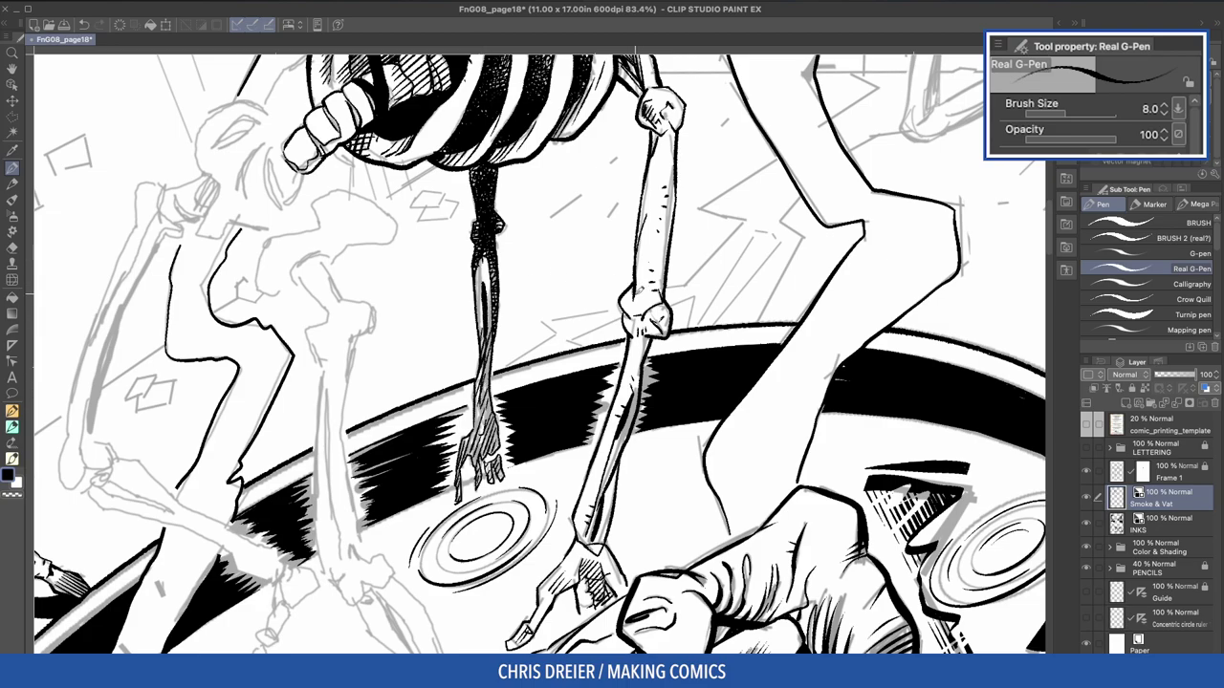
Ink the outline of the pelvis at the base of the spine, including both hip bones.
{"action": "mouse_move", "coordinate": [320, 123]}
{"action": "left_mouse_down"}
{"action": "mouse_move", "coordinate": [502, 200]}
{"action": "mouse_move", "coordinate": [485, 277]}
{"action": "mouse_move", "coordinate": [498, 293]}
{"action": "mouse_move", "coordinate": [508, 255]}
{"action": "mouse_move", "coordinate": [492, 263]}
{"action": "mouse_move", "coordinate": [524, 268]}
{"action": "mouse_move", "coordinate": [495, 275]}
{"action": "mouse_move", "coordinate": [516, 295]}
{"action": "left_mouse_up"}
{"action": "key", "text": "]"}
{"action": "mouse_move", "coordinate": [467, 233]}
{"action": "left_mouse_down"}
{"action": "mouse_move", "coordinate": [459, 294]}
{"action": "mouse_move", "coordinate": [476, 291]}
{"action": "left_mouse_up"}
{"action": "left_click", "coordinate": [478, 212]}
{"action": "mouse_move", "coordinate": [478, 213]}
{"action": "left_mouse_down"}
{"action": "mouse_move", "coordinate": [459, 199]}
{"action": "mouse_move", "coordinate": [413, 266]}
{"action": "mouse_move", "coordinate": [440, 304]}
{"action": "mouse_move", "coordinate": [495, 315]}
{"action": "mouse_move", "coordinate": [505, 333]}
{"action": "left_mouse_up"}
{"action": "mouse_move", "coordinate": [527, 246]}
{"action": "left_mouse_down"}
{"action": "mouse_move", "coordinate": [551, 273]}
{"action": "mouse_move", "coordinate": [508, 355]}
{"action": "mouse_move", "coordinate": [568, 348]}
{"action": "left_mouse_up"}
{"action": "mouse_move", "coordinate": [549, 250]}
{"action": "left_mouse_down"}
{"action": "mouse_move", "coordinate": [628, 276]}
{"action": "mouse_move", "coordinate": [564, 312]}
{"action": "mouse_move", "coordinate": [541, 354]}
{"action": "left_mouse_up"}
{"action": "left_click_drag", "start_coordinate": [442, 217], "coordinate": [436, 271]}
{"action": "left_click_drag", "start_coordinate": [591, 268], "coordinate": [559, 280]}
{"action": "left_click_drag", "start_coordinate": [468, 311], "coordinate": [505, 306]}
Hatch shading inside the hip bone's hollow with the Real G-Pen at size 6.
{"action": "mouse_move", "coordinate": [274, 176]}
{"action": "left_mouse_down"}
{"action": "mouse_move", "coordinate": [245, 474]}
{"action": "mouse_move", "coordinate": [230, 277]}
{"action": "left_mouse_up"}
{"action": "key", "text": "bracketleft"}
{"action": "key", "text": "bracketleft"}
{"action": "key", "text": "bracketleft"}
{"action": "left_click_drag", "start_coordinate": [406, 256], "coordinate": [392, 298]}
{"action": "left_click_drag", "start_coordinate": [412, 268], "coordinate": [405, 304]}
{"action": "left_click_drag", "start_coordinate": [423, 275], "coordinate": [417, 316]}
{"action": "left_click_drag", "start_coordinate": [435, 278], "coordinate": [427, 323]}
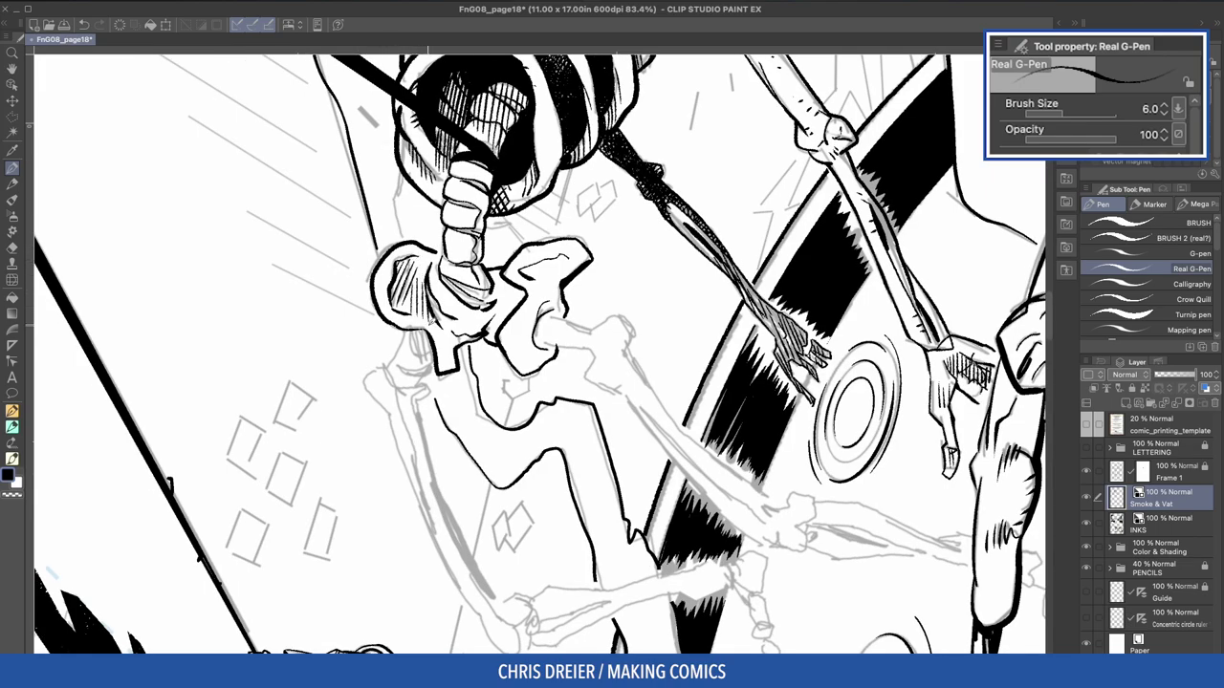
Hatch short shading strokes across the hollow of the pelvis's second hip bone with the Real G-Pen.
{"action": "left_click_drag", "start_coordinate": [298, 265], "coordinate": [760, 198]}
{"action": "left_click_drag", "start_coordinate": [597, 350], "coordinate": [607, 382]}
{"action": "left_click_drag", "start_coordinate": [605, 354], "coordinate": [620, 394]}
{"action": "left_click_drag", "start_coordinate": [616, 371], "coordinate": [631, 394]}
{"action": "left_click_drag", "start_coordinate": [630, 373], "coordinate": [641, 396]}
{"action": "mouse_move", "coordinate": [561, 334]}
{"action": "left_mouse_down"}
{"action": "mouse_move", "coordinate": [538, 275]}
{"action": "mouse_move", "coordinate": [515, 273]}
{"action": "left_mouse_up"}
Add small hatch marks to the lower pelvis and around the near leg's hip socket.
{"action": "mouse_move", "coordinate": [409, 186]}
{"action": "left_mouse_down"}
{"action": "mouse_move", "coordinate": [497, 145]}
{"action": "mouse_move", "coordinate": [585, 143]}
{"action": "left_mouse_up"}
{"action": "left_click_drag", "start_coordinate": [628, 394], "coordinate": [620, 427]}
{"action": "left_click_drag", "start_coordinate": [624, 395], "coordinate": [608, 442]}
{"action": "left_click_drag", "start_coordinate": [616, 396], "coordinate": [602, 440]}
{"action": "left_click_drag", "start_coordinate": [587, 375], "coordinate": [579, 396]}
{"action": "left_click_drag", "start_coordinate": [589, 387], "coordinate": [581, 402]}
{"action": "left_click_drag", "start_coordinate": [550, 337], "coordinate": [546, 352]}
{"action": "left_click_drag", "start_coordinate": [561, 340], "coordinate": [553, 354]}
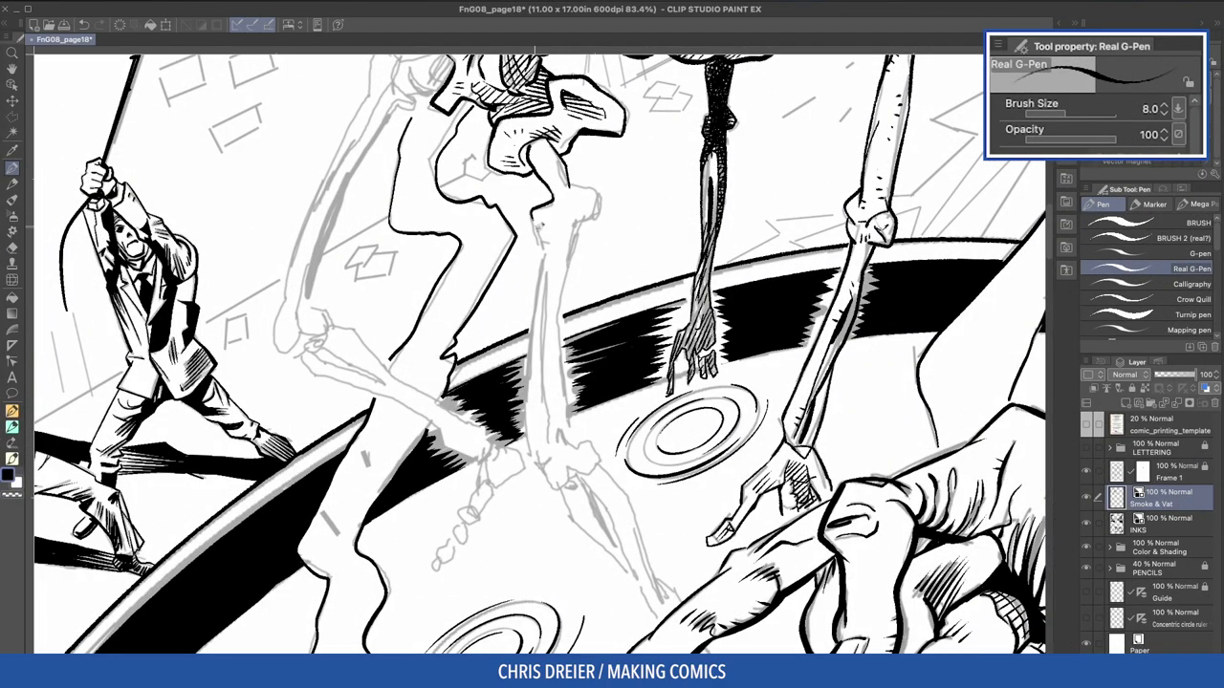
Ink the near leg's thigh bone from the hip joint down to the knee with the Real G-Pen at size 8.
{"action": "left_click_drag", "start_coordinate": [543, 218], "coordinate": [532, 254]}
{"action": "mouse_move", "coordinate": [568, 181]}
{"action": "left_mouse_down"}
{"action": "mouse_move", "coordinate": [608, 202]}
{"action": "mouse_move", "coordinate": [579, 229]}
{"action": "left_mouse_up"}
{"action": "mouse_move", "coordinate": [549, 256]}
{"action": "left_mouse_down"}
{"action": "mouse_move", "coordinate": [528, 396]}
{"action": "mouse_move", "coordinate": [540, 462]}
{"action": "left_mouse_up"}
{"action": "left_click_drag", "start_coordinate": [580, 215], "coordinate": [570, 266]}
{"action": "left_click_drag", "start_coordinate": [559, 347], "coordinate": [578, 454]}
{"action": "left_click_drag", "start_coordinate": [551, 264], "coordinate": [549, 445]}
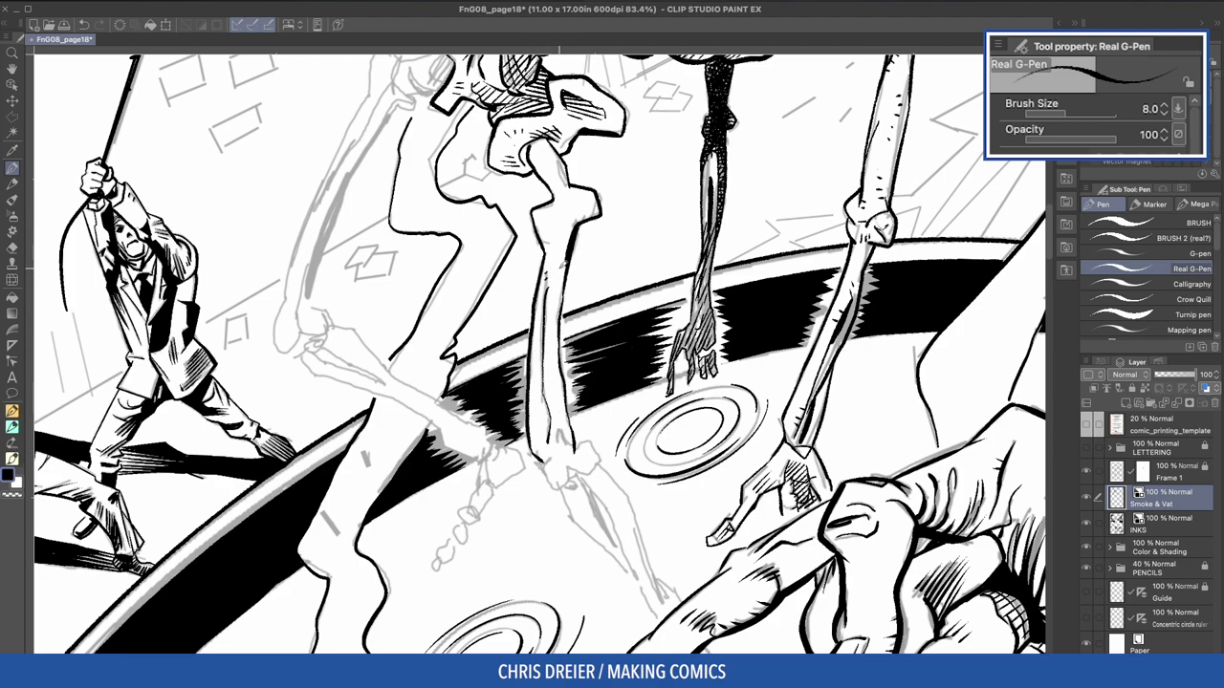
Add shading lines along the near thigh bone and ink the knee and shin bones below it.
{"action": "left_click_drag", "start_coordinate": [550, 295], "coordinate": [542, 376]}
{"action": "mouse_move", "coordinate": [574, 435]}
{"action": "left_mouse_down"}
{"action": "mouse_move", "coordinate": [545, 464]}
{"action": "mouse_move", "coordinate": [577, 484]}
{"action": "mouse_move", "coordinate": [591, 430]}
{"action": "left_mouse_up"}
{"action": "mouse_move", "coordinate": [557, 474]}
{"action": "left_mouse_down"}
{"action": "mouse_move", "coordinate": [412, 308]}
{"action": "mouse_move", "coordinate": [463, 289]}
{"action": "mouse_move", "coordinate": [516, 387]}
{"action": "left_mouse_up"}
{"action": "mouse_move", "coordinate": [548, 283]}
{"action": "left_mouse_down"}
{"action": "mouse_move", "coordinate": [505, 430]}
{"action": "mouse_move", "coordinate": [531, 399]}
{"action": "mouse_move", "coordinate": [517, 435]}
{"action": "left_mouse_up"}
{"action": "left_click_drag", "start_coordinate": [537, 394], "coordinate": [531, 438]}
{"action": "left_click_drag", "start_coordinate": [551, 285], "coordinate": [521, 388]}
{"action": "left_click_drag", "start_coordinate": [553, 349], "coordinate": [524, 411]}
{"action": "left_click_drag", "start_coordinate": [535, 371], "coordinate": [517, 421]}
Ink the near leg's ankle, foot bones and toes below the large pointing hand.
{"action": "left_click_drag", "start_coordinate": [440, 199], "coordinate": [364, 223]}
{"action": "mouse_move", "coordinate": [524, 423]}
{"action": "left_mouse_down"}
{"action": "mouse_move", "coordinate": [472, 282]}
{"action": "mouse_move", "coordinate": [503, 278]}
{"action": "left_mouse_up"}
{"action": "mouse_move", "coordinate": [491, 293]}
{"action": "left_mouse_down"}
{"action": "mouse_move", "coordinate": [516, 269]}
{"action": "mouse_move", "coordinate": [486, 320]}
{"action": "left_mouse_up"}
{"action": "mouse_move", "coordinate": [484, 314]}
{"action": "left_mouse_down"}
{"action": "mouse_move", "coordinate": [448, 305]}
{"action": "mouse_move", "coordinate": [411, 353]}
{"action": "mouse_move", "coordinate": [428, 364]}
{"action": "mouse_move", "coordinate": [462, 331]}
{"action": "mouse_move", "coordinate": [495, 331]}
{"action": "mouse_move", "coordinate": [512, 305]}
{"action": "mouse_move", "coordinate": [486, 314]}
{"action": "mouse_move", "coordinate": [508, 341]}
{"action": "mouse_move", "coordinate": [531, 321]}
{"action": "left_mouse_up"}
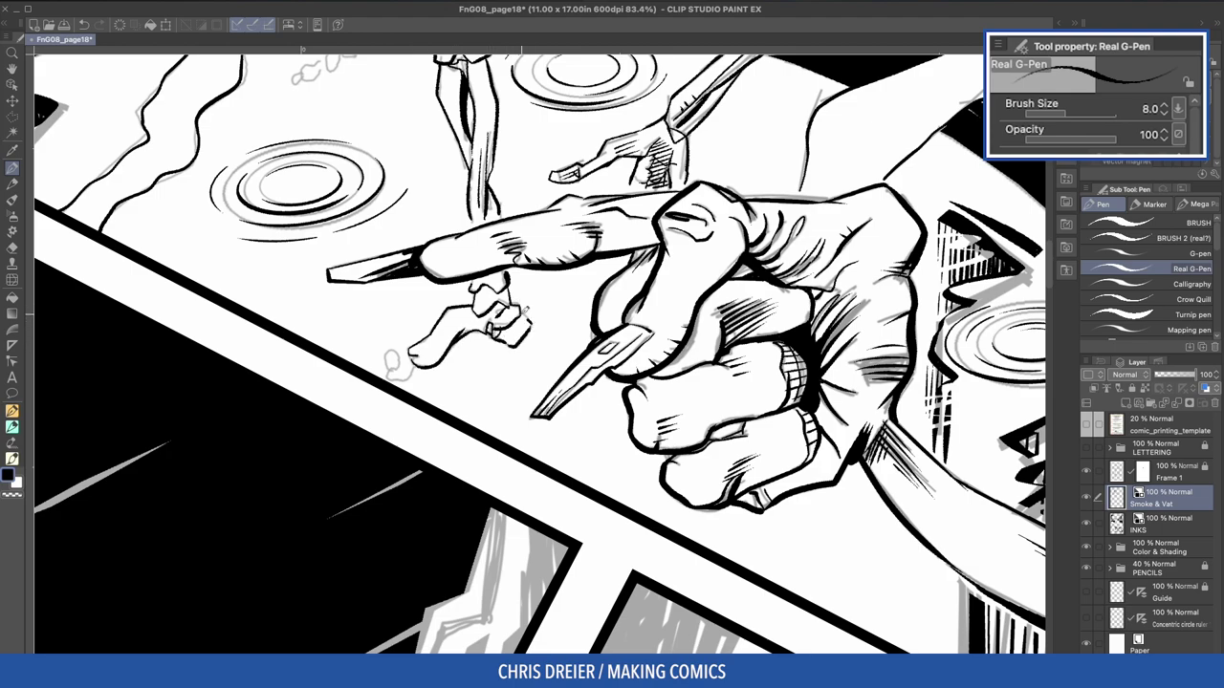
{"action": "left_click_drag", "start_coordinate": [417, 373], "coordinate": [388, 378]}
{"action": "mouse_move", "coordinate": [393, 353]}
{"action": "left_mouse_down"}
{"action": "mouse_move", "coordinate": [409, 365]}
{"action": "mouse_move", "coordinate": [442, 328]}
{"action": "left_mouse_up"}
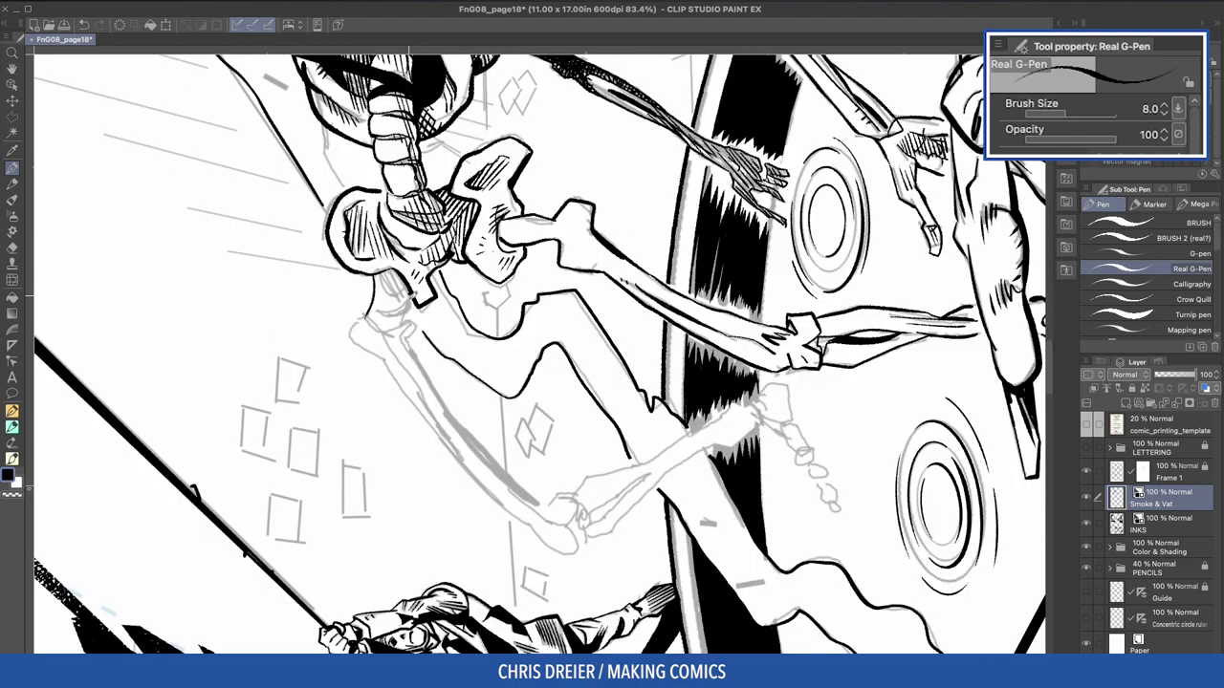
Ink the other leg's thigh bone from its hip joint down to the knee.
{"action": "left_click_drag", "start_coordinate": [417, 293], "coordinate": [381, 312]}
{"action": "mouse_move", "coordinate": [406, 299]}
{"action": "left_mouse_down"}
{"action": "mouse_move", "coordinate": [378, 318]}
{"action": "mouse_move", "coordinate": [400, 318]}
{"action": "mouse_move", "coordinate": [459, 428]}
{"action": "mouse_move", "coordinate": [555, 505]}
{"action": "mouse_move", "coordinate": [599, 517]}
{"action": "mouse_move", "coordinate": [577, 543]}
{"action": "mouse_move", "coordinate": [530, 525]}
{"action": "mouse_move", "coordinate": [354, 327]}
{"action": "mouse_move", "coordinate": [430, 405]}
{"action": "mouse_move", "coordinate": [484, 487]}
{"action": "mouse_move", "coordinate": [577, 524]}
{"action": "mouse_move", "coordinate": [579, 538]}
{"action": "left_mouse_up"}
Shade the thigh bones around their hip joints with short strokes, using the Real G-Pen at size 10.
{"action": "key", "text": "bracketright"}
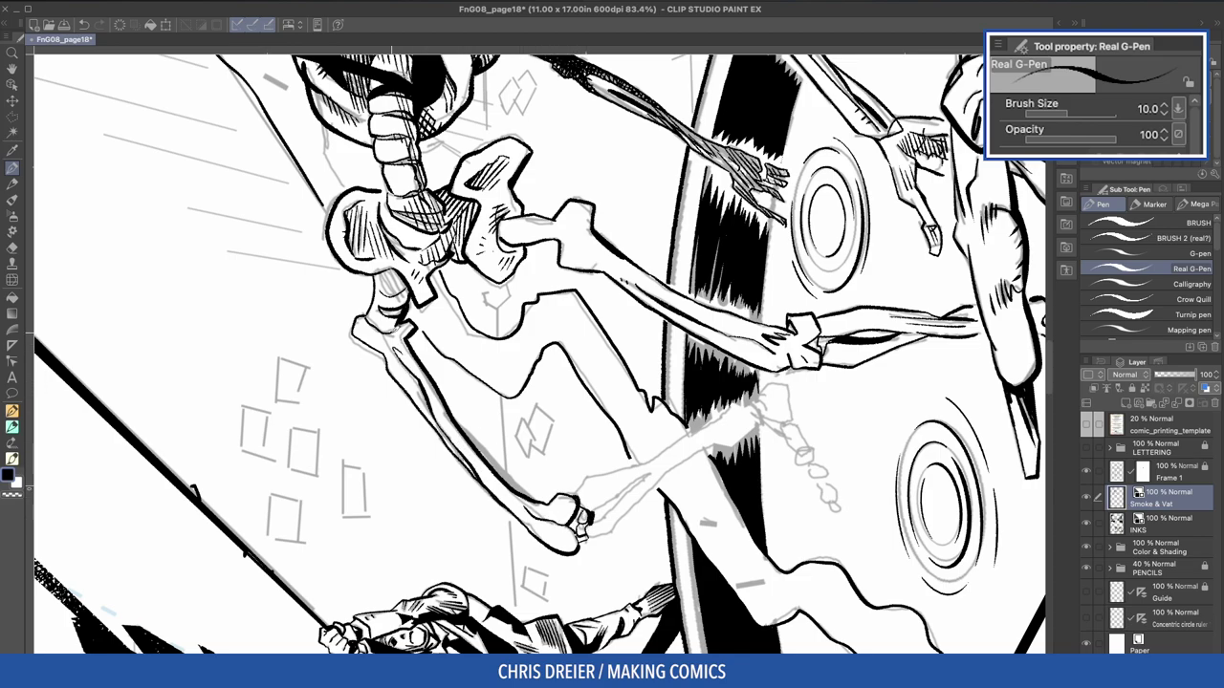
{"action": "left_click_drag", "start_coordinate": [217, 252], "coordinate": [595, 177]}
{"action": "mouse_move", "coordinate": [490, 178]}
{"action": "left_mouse_down"}
{"action": "mouse_move", "coordinate": [482, 208]}
{"action": "mouse_move", "coordinate": [494, 224]}
{"action": "left_mouse_up"}
{"action": "left_click_drag", "start_coordinate": [634, 250], "coordinate": [665, 292]}
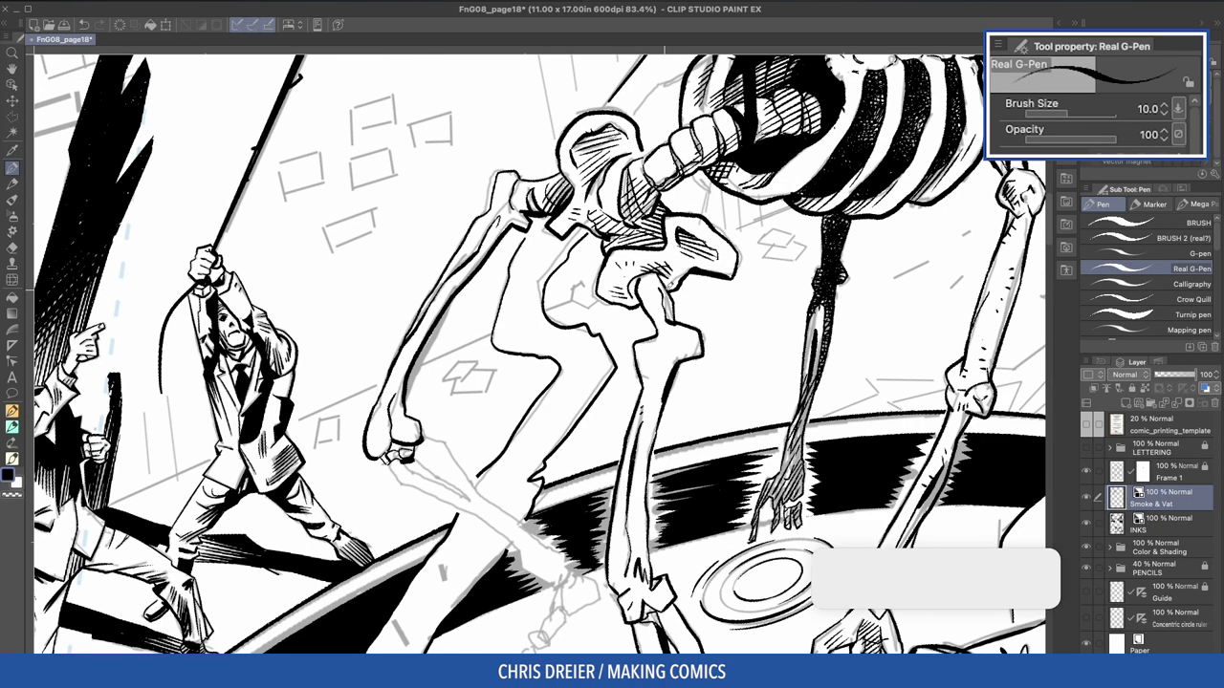
{"action": "left_click_drag", "start_coordinate": [665, 360], "coordinate": [645, 385]}
Ink the other leg's shin bones from the knee down to the ankle, with contour lines along their length.
{"action": "left_click_drag", "start_coordinate": [442, 420], "coordinate": [536, 203]}
{"action": "mouse_move", "coordinate": [471, 249]}
{"action": "left_mouse_down"}
{"action": "mouse_move", "coordinate": [564, 231]}
{"action": "mouse_move", "coordinate": [593, 440]}
{"action": "mouse_move", "coordinate": [612, 440]}
{"action": "left_mouse_up"}
{"action": "left_click_drag", "start_coordinate": [615, 232], "coordinate": [617, 279]}
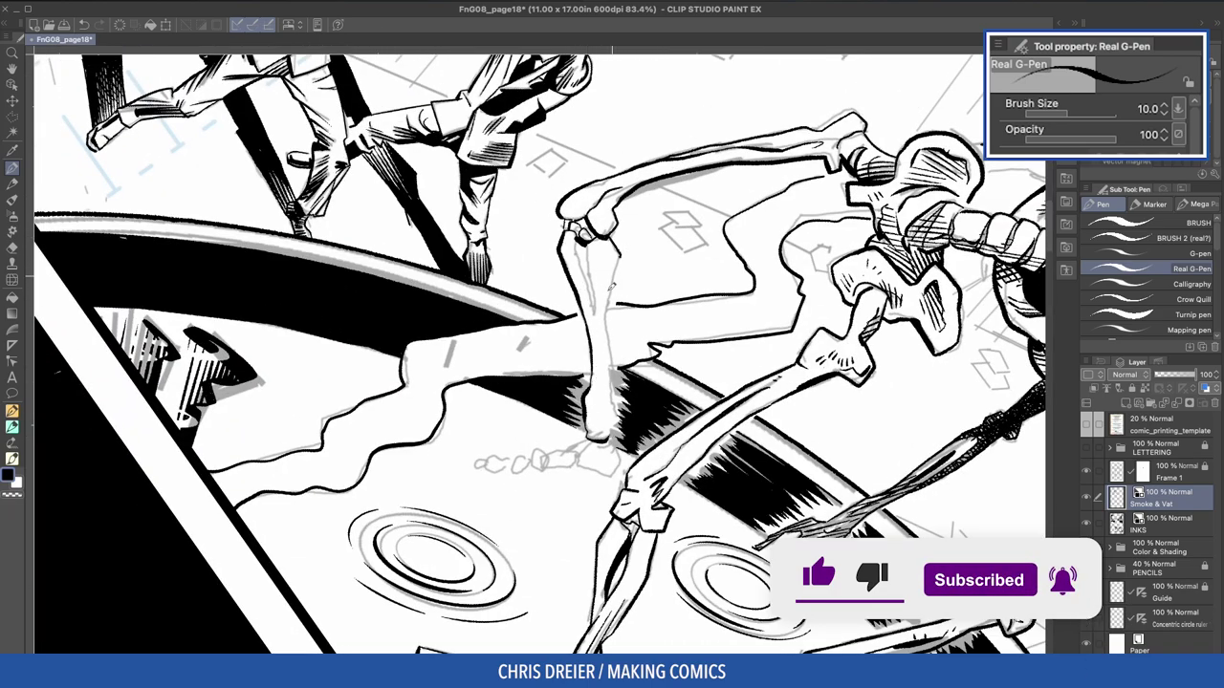
{"action": "left_click_drag", "start_coordinate": [615, 364], "coordinate": [619, 434]}
{"action": "left_click_drag", "start_coordinate": [574, 235], "coordinate": [599, 332]}
{"action": "left_click_drag", "start_coordinate": [585, 235], "coordinate": [600, 335]}
{"action": "left_click_drag", "start_coordinate": [591, 421], "coordinate": [606, 434]}
Ink the dangling foot and toe bones at that shin's end, cleaning up a small spot with transparent color.
{"action": "left_click_drag", "start_coordinate": [606, 434], "coordinate": [483, 466]}
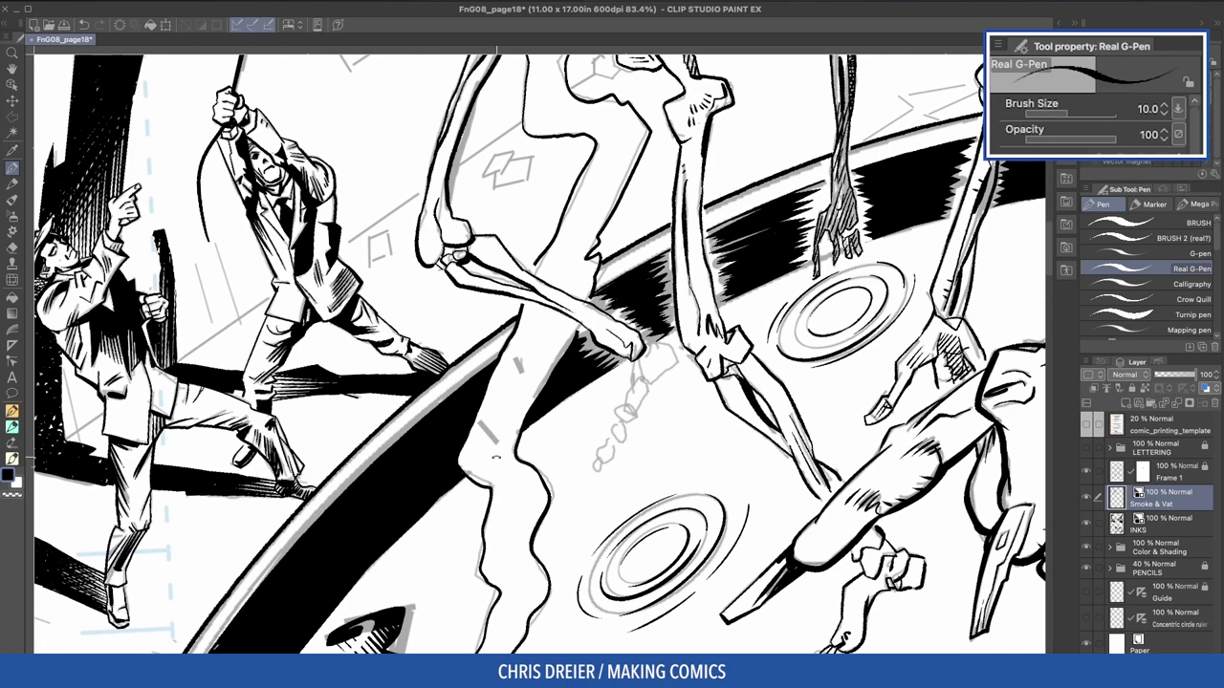
{"action": "left_click_drag", "start_coordinate": [667, 372], "coordinate": [623, 423]}
{"action": "left_click_drag", "start_coordinate": [633, 389], "coordinate": [628, 402]}
{"action": "mouse_move", "coordinate": [625, 409]}
{"action": "left_mouse_down"}
{"action": "mouse_move", "coordinate": [601, 449]}
{"action": "mouse_move", "coordinate": [602, 474]}
{"action": "left_mouse_up"}
{"action": "left_click_drag", "start_coordinate": [650, 381], "coordinate": [618, 442]}
{"action": "left_click_drag", "start_coordinate": [624, 435], "coordinate": [603, 475]}
{"action": "key", "text": "c"}
{"action": "left_click_drag", "start_coordinate": [642, 401], "coordinate": [639, 409]}
{"action": "key", "text": "c"}
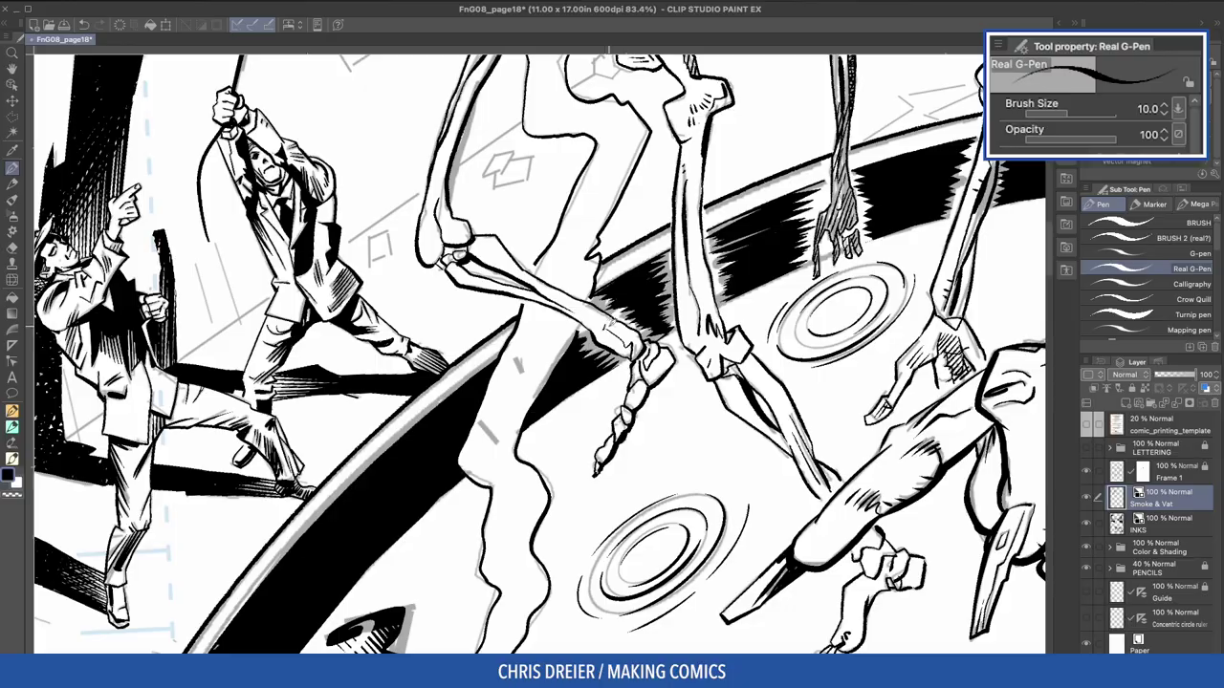